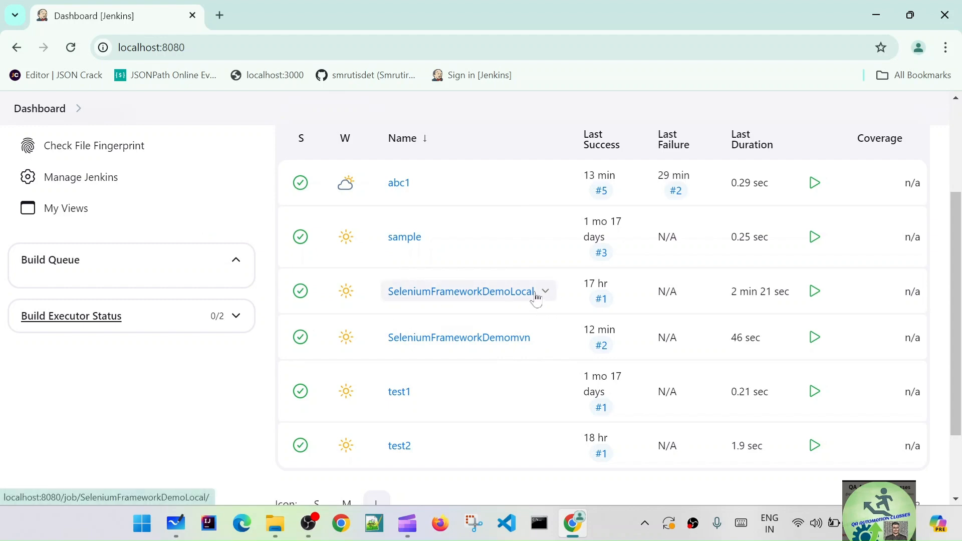
# - Open the SeleniumFrameworkDemoLocal job's configuration and enable the "Build after other projects are built" trigger
pyautogui.click(504, 293)
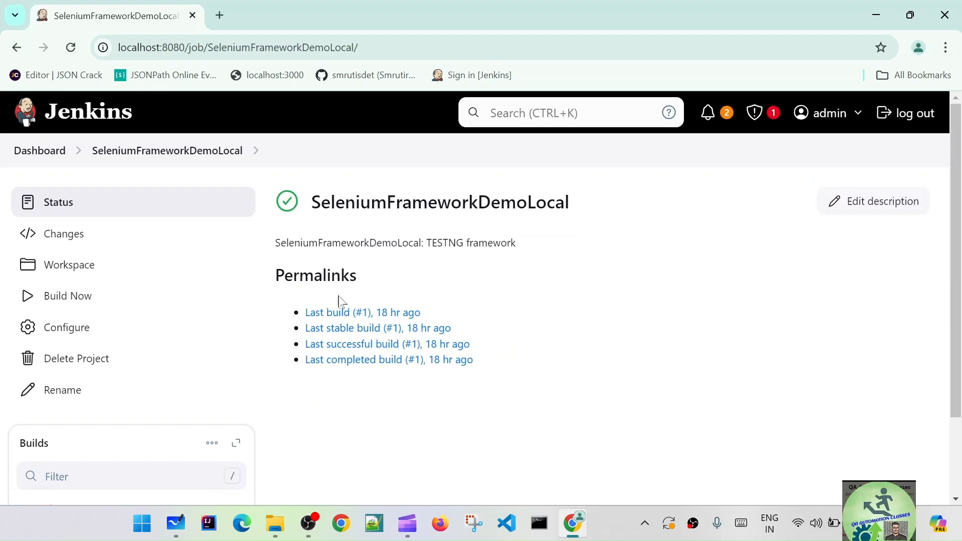
pyautogui.click(67, 329)
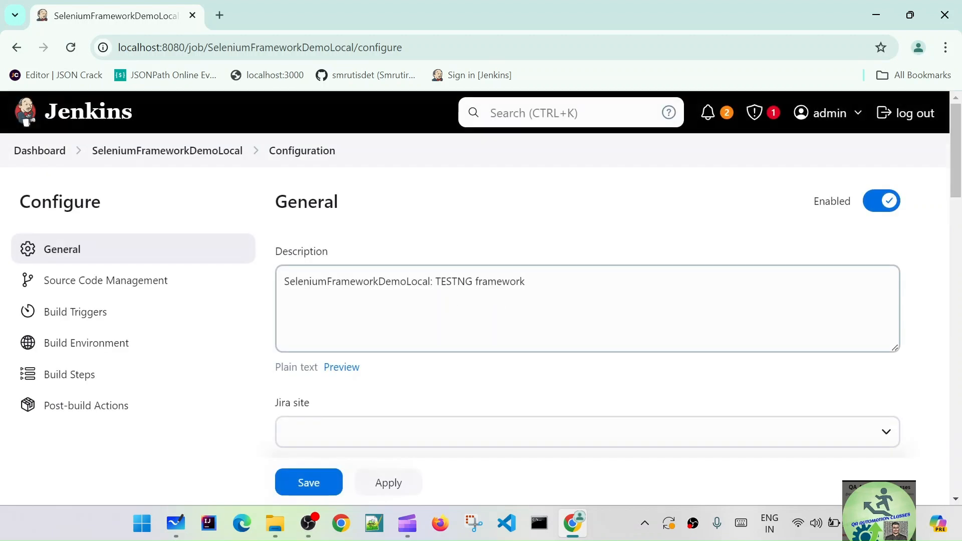
pyautogui.scroll(-10, 597, 345)
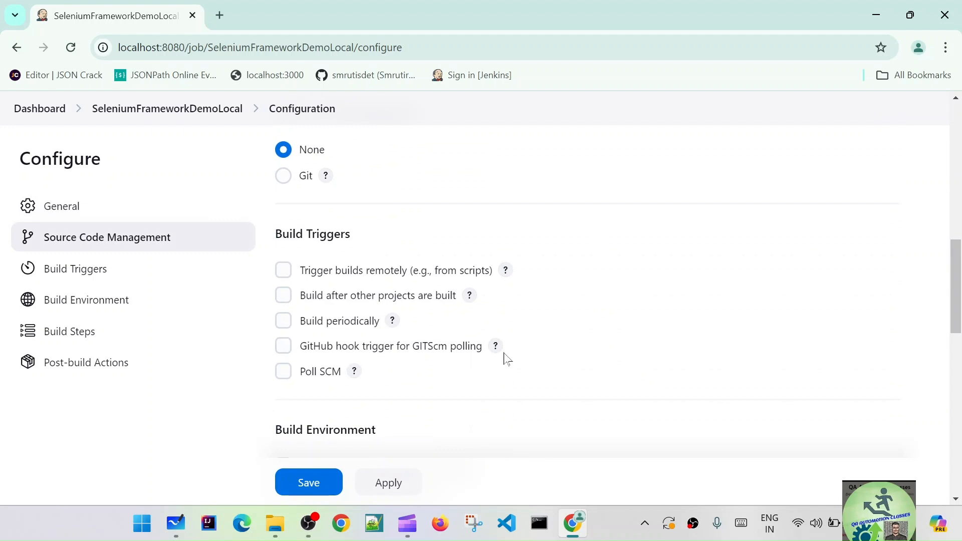
pyautogui.click(283, 296)
pyautogui.press('Tab')
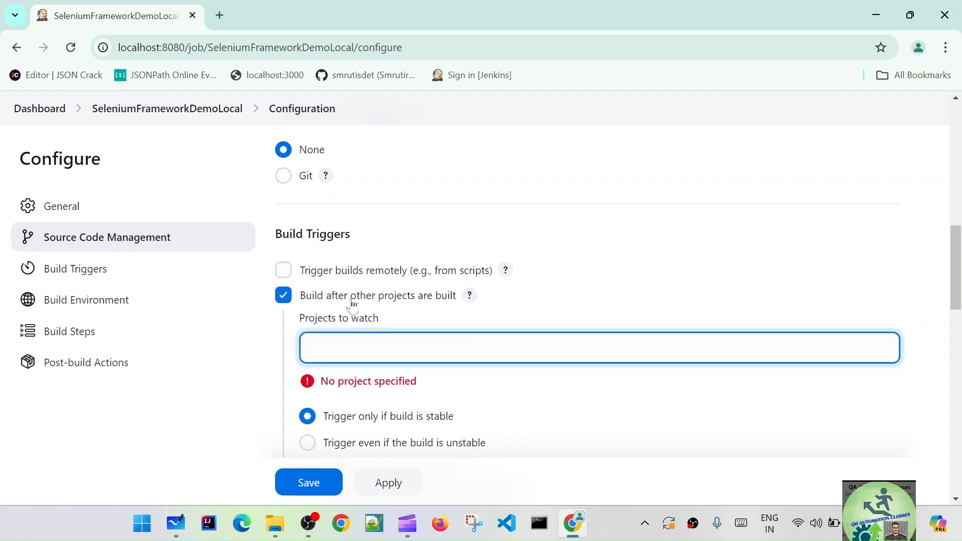
# - Duplicate the configuration page in a second browser tab and open the Jenkins dashboard there to check the project names
pyautogui.rightClick(107, 20)
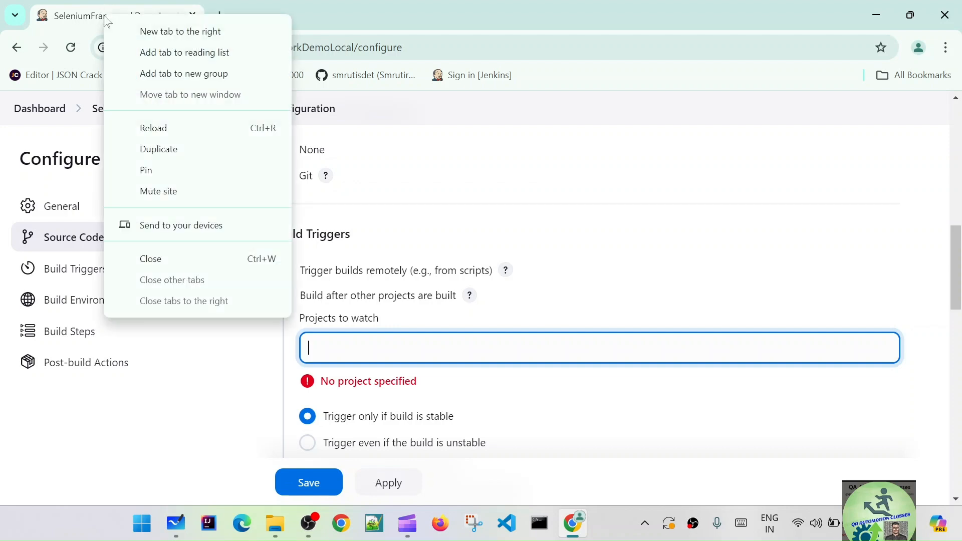
pyautogui.click(181, 148)
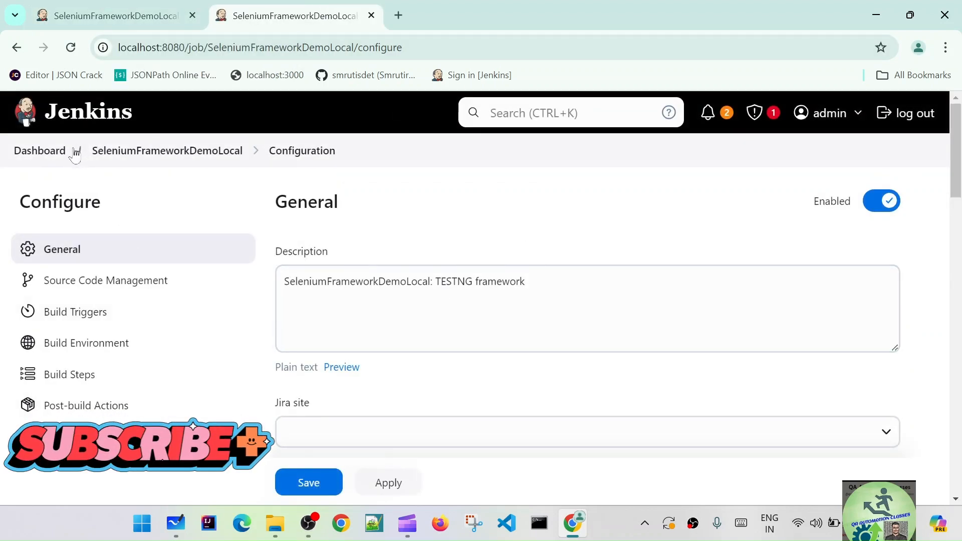
pyautogui.click(37, 150)
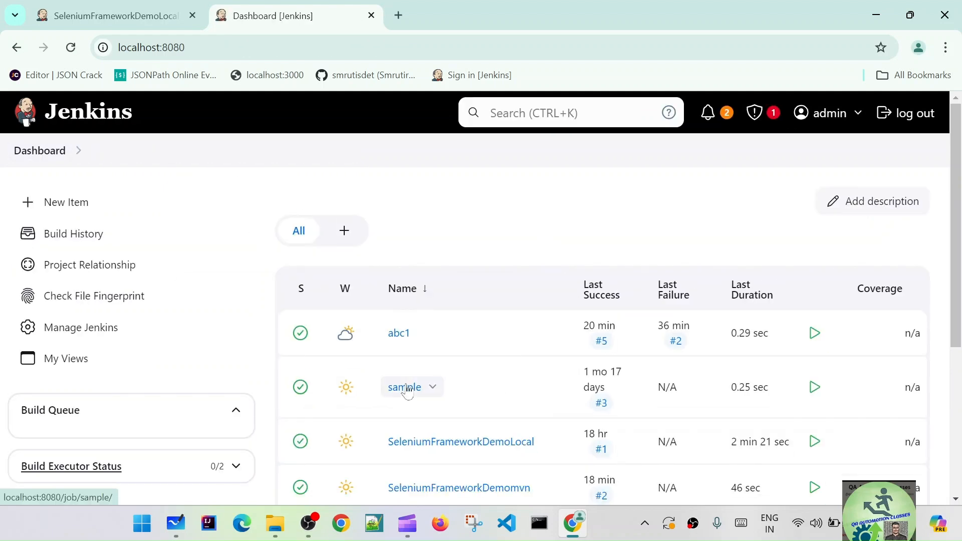
# - Back in the SeleniumFrameworkDemoLocal configuration, set the project to watch to "sample"
pyautogui.click(143, 15)
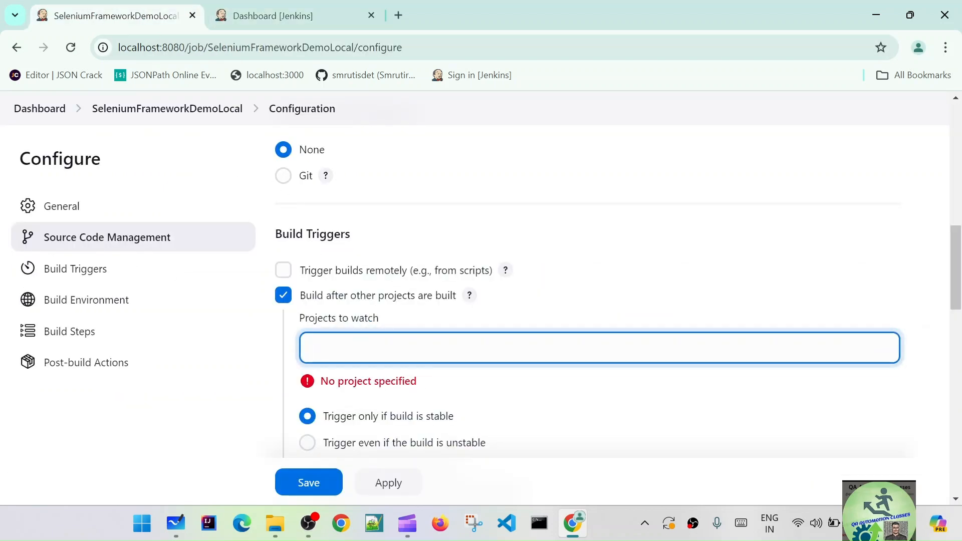
pyautogui.write('sa')
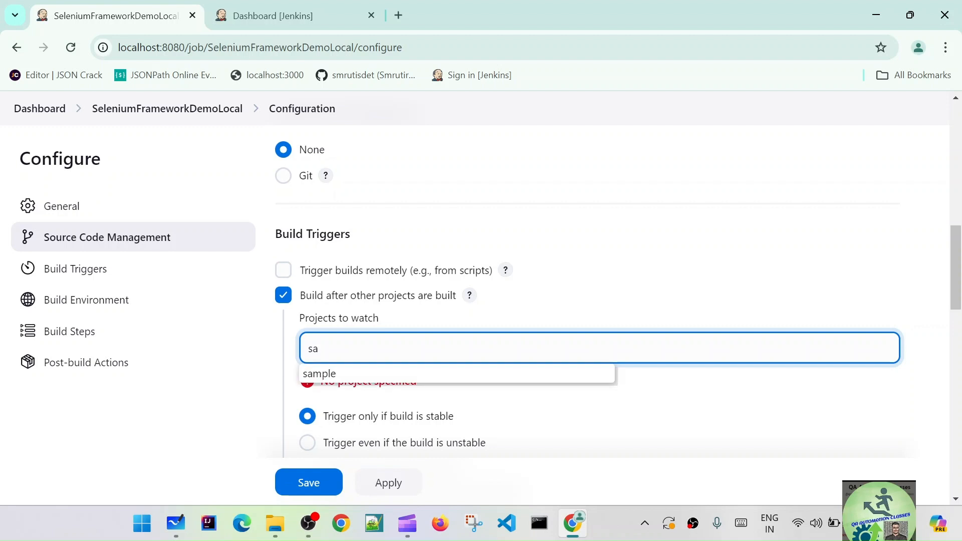
pyautogui.press('Down')
pyautogui.press('Return')
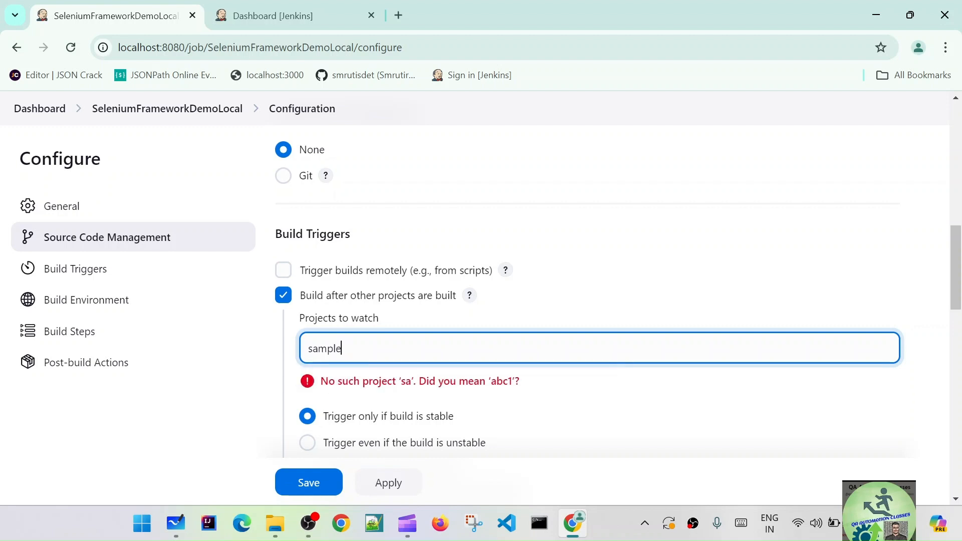
pyautogui.click(550, 260)
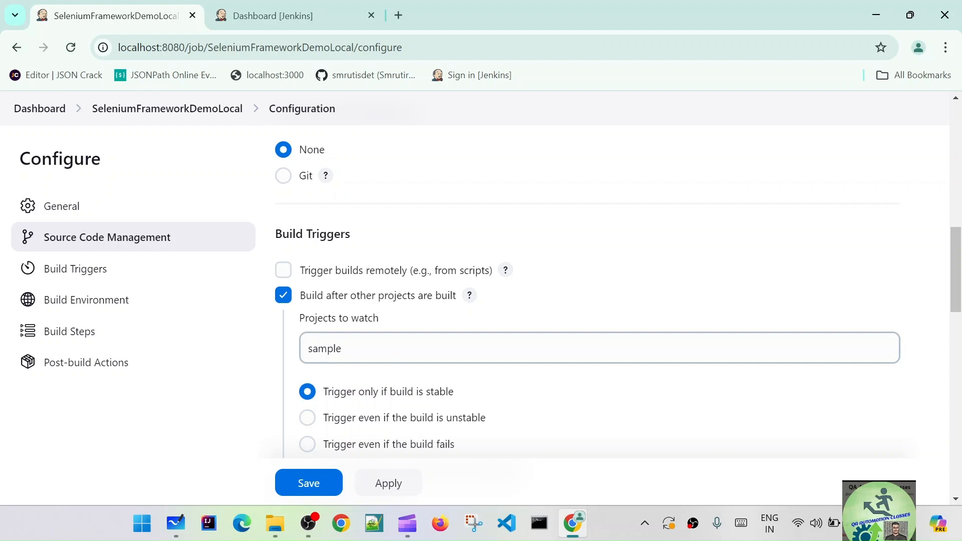
# - Choose "Always trigger, even if the build is aborted" for the watched project, then apply and save the job configuration
pyautogui.scroll(-3, 359, 357)
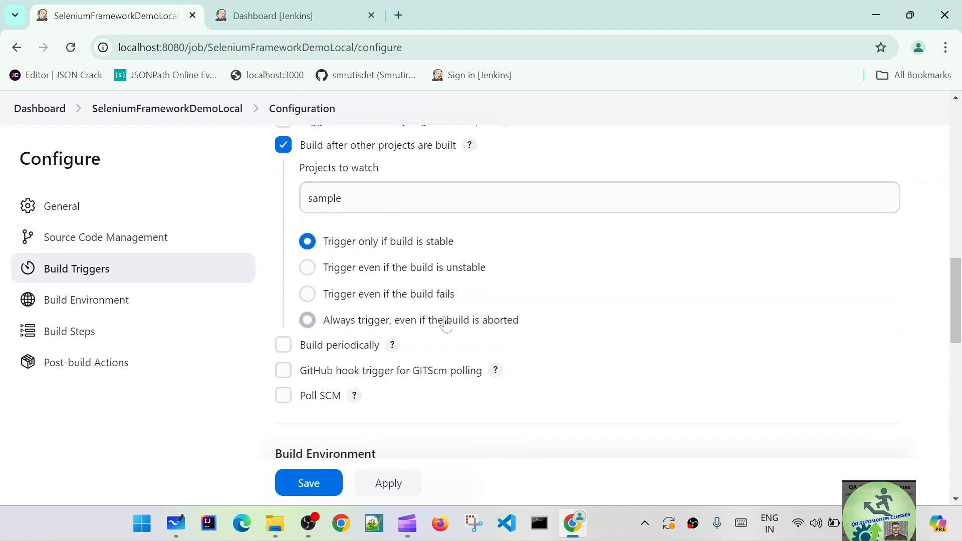
pyautogui.click(313, 323)
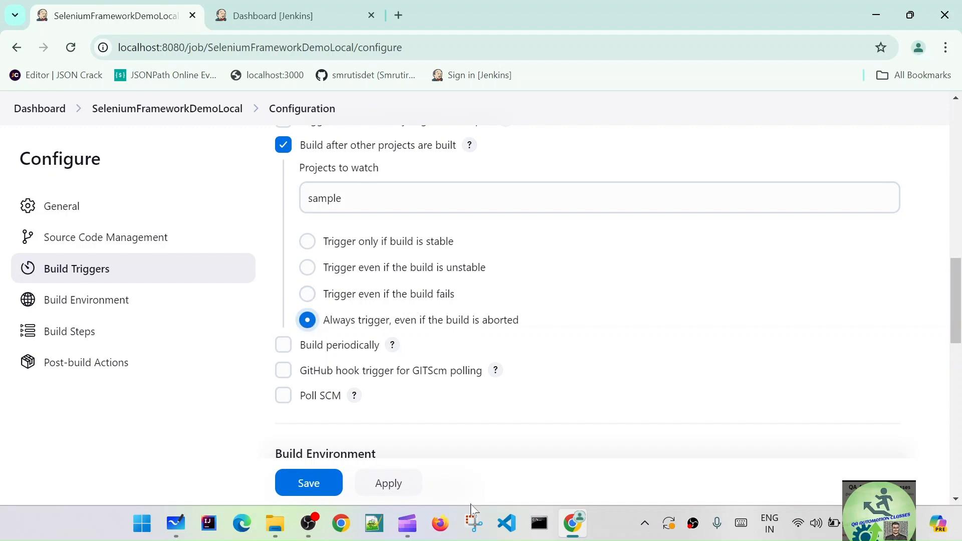
pyautogui.click(402, 484)
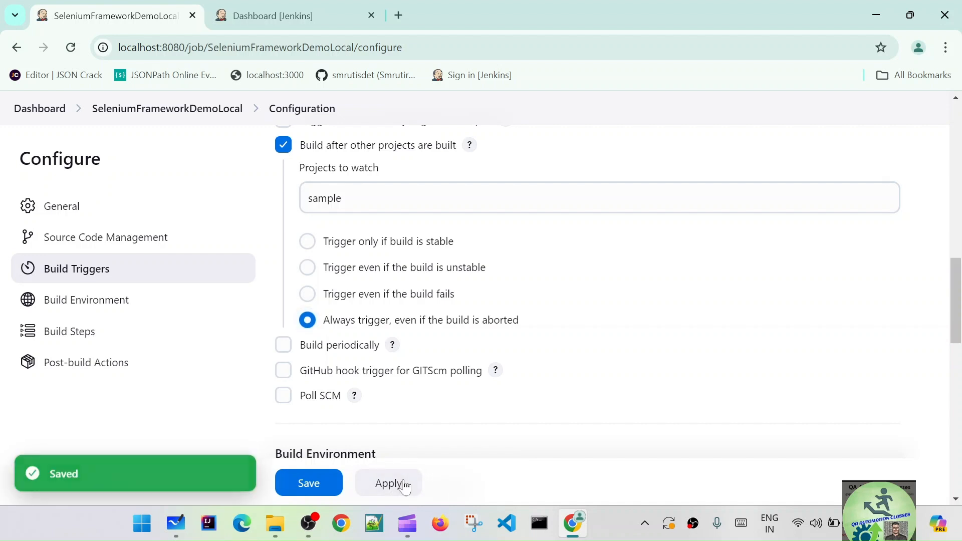
pyautogui.click(318, 490)
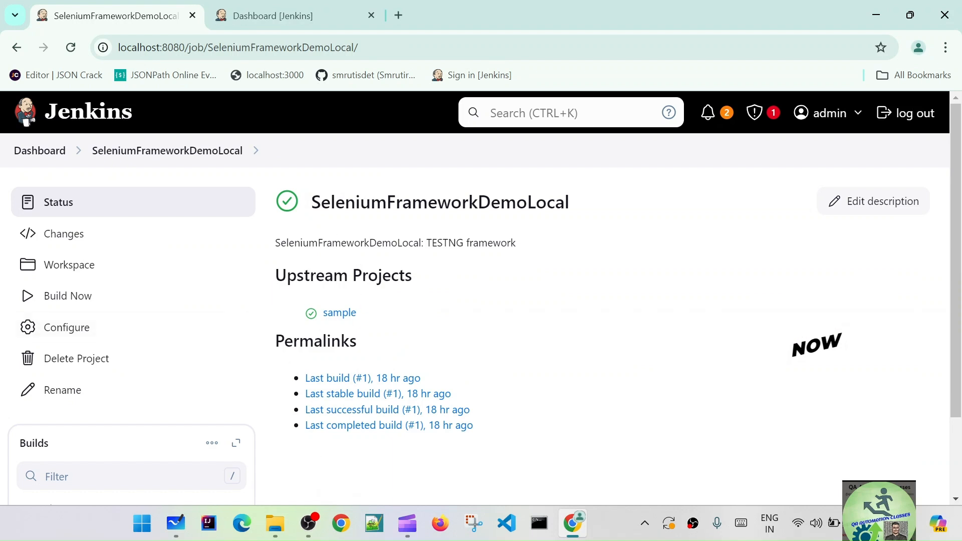
# - Examine the SeleniumFrameworkDemoLocal status page for the job name and its upstream projects
pyautogui.moveTo(312, 202); pyautogui.dragTo(587, 208)
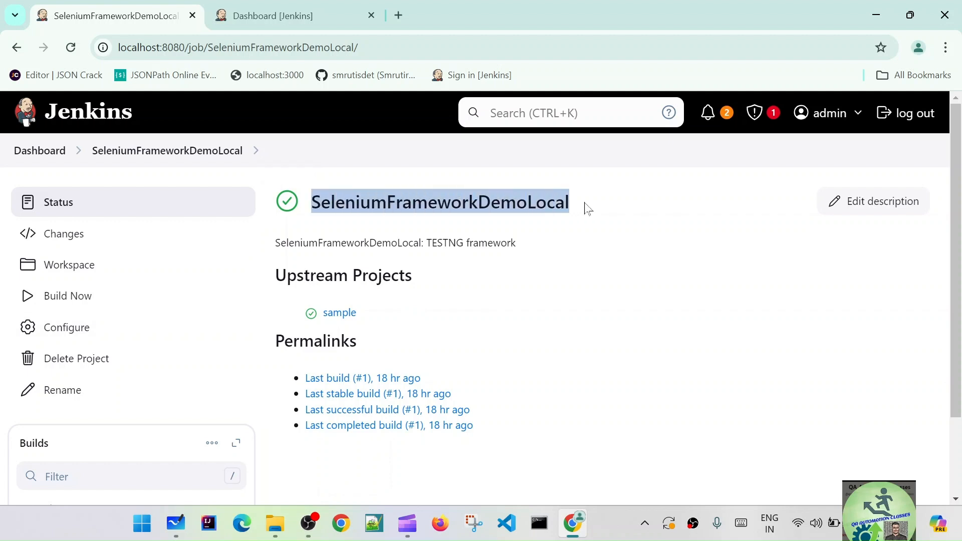
pyautogui.click(580, 207)
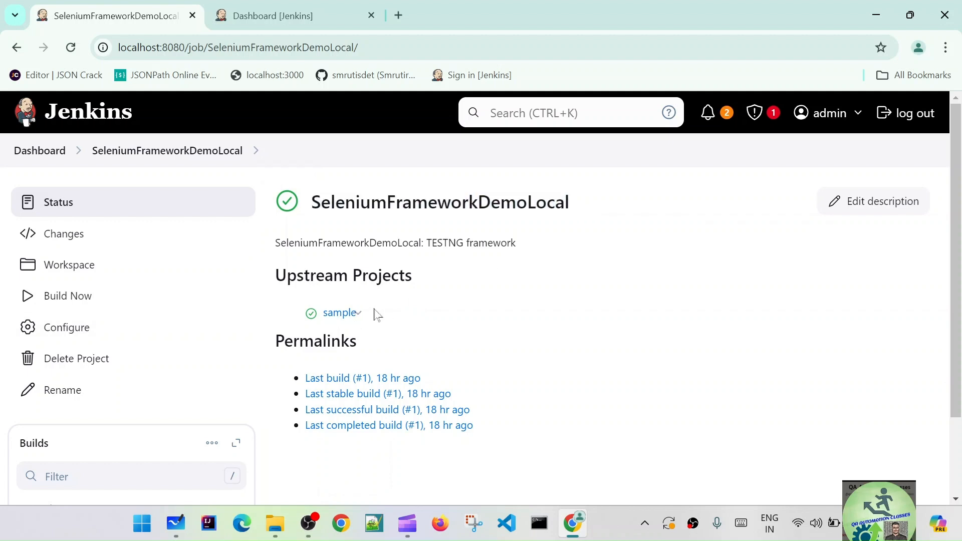
pyautogui.moveTo(384, 321); pyautogui.dragTo(321, 326)
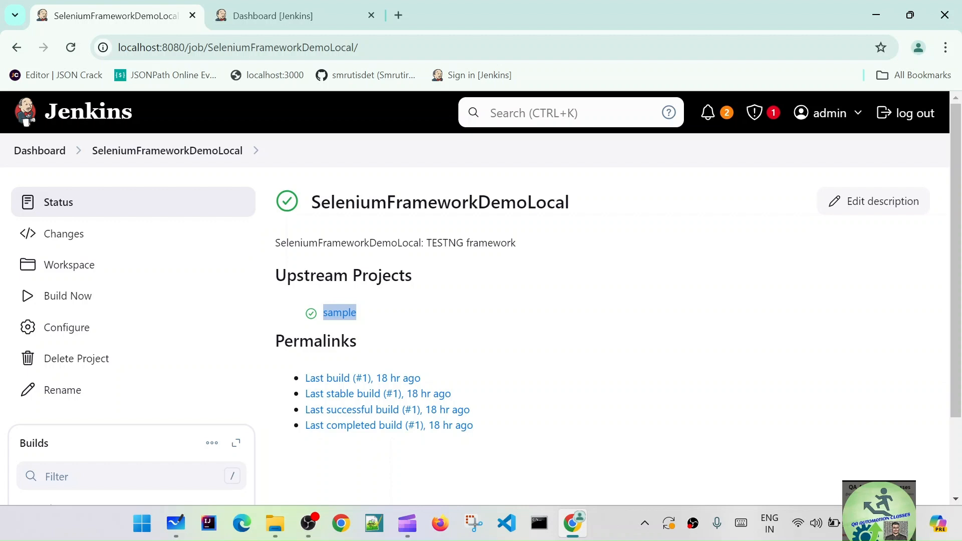
pyautogui.moveTo(271, 276); pyautogui.dragTo(448, 279)
pyautogui.moveTo(273, 276); pyautogui.dragTo(398, 286)
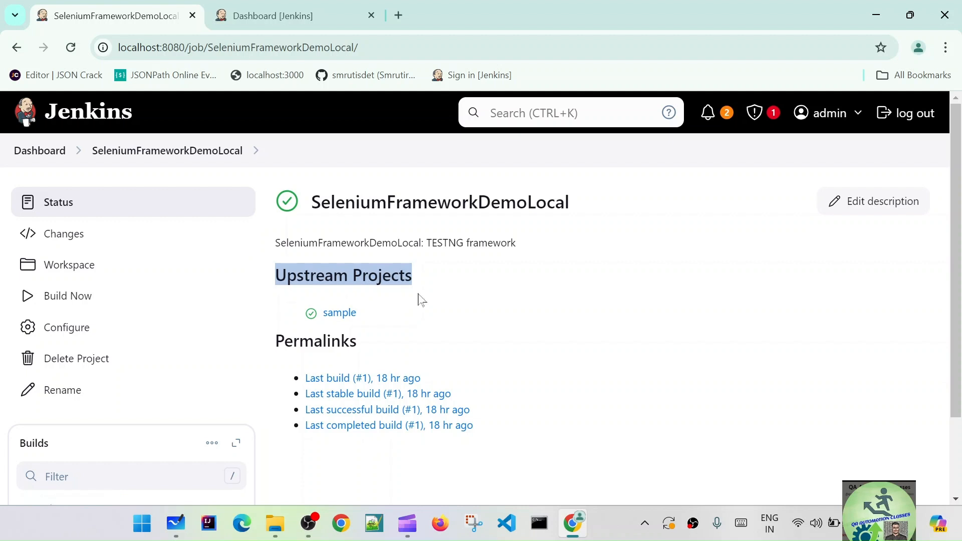
pyautogui.click(421, 300)
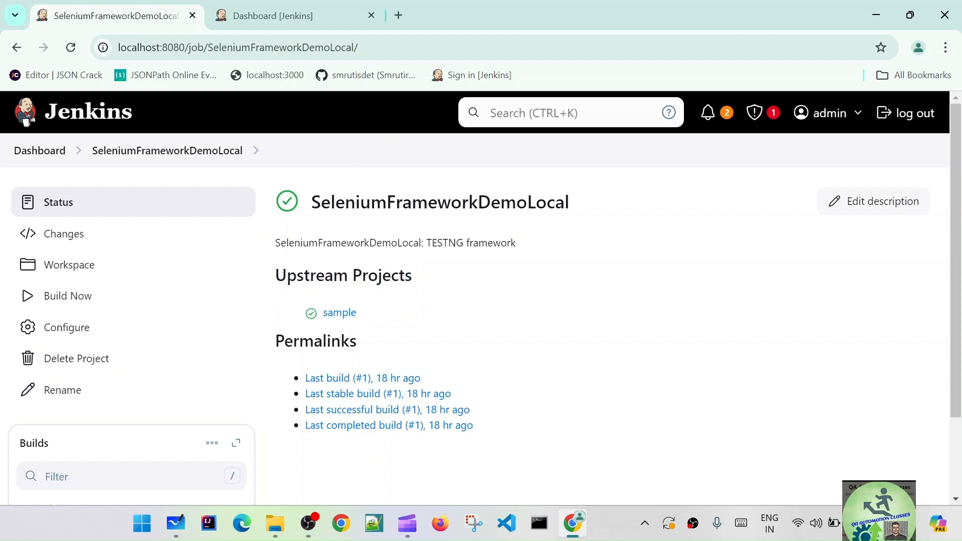
# - Return to the dashboard and open the configuration of the SeleniumFrameworkDemomvn job
pyautogui.click(49, 152)
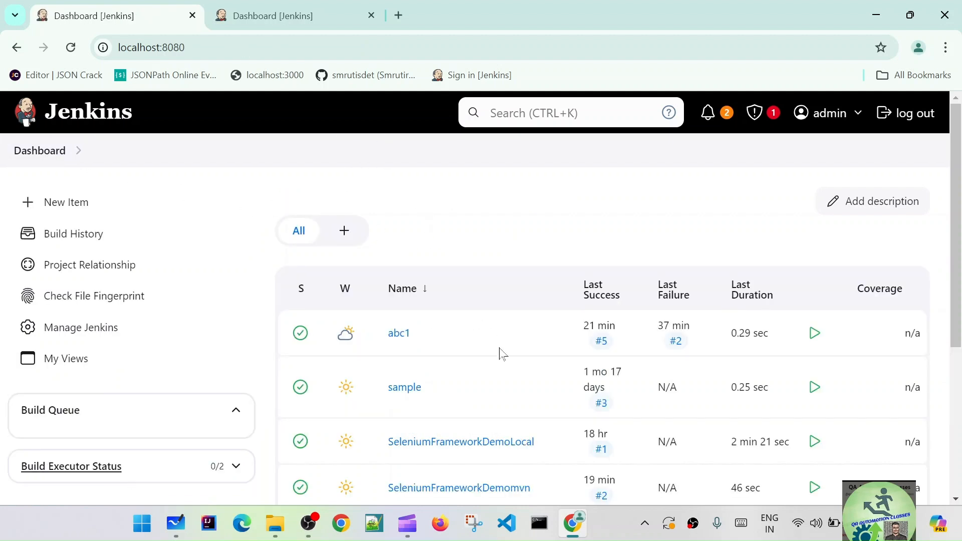
pyautogui.scroll(-3, 504, 355)
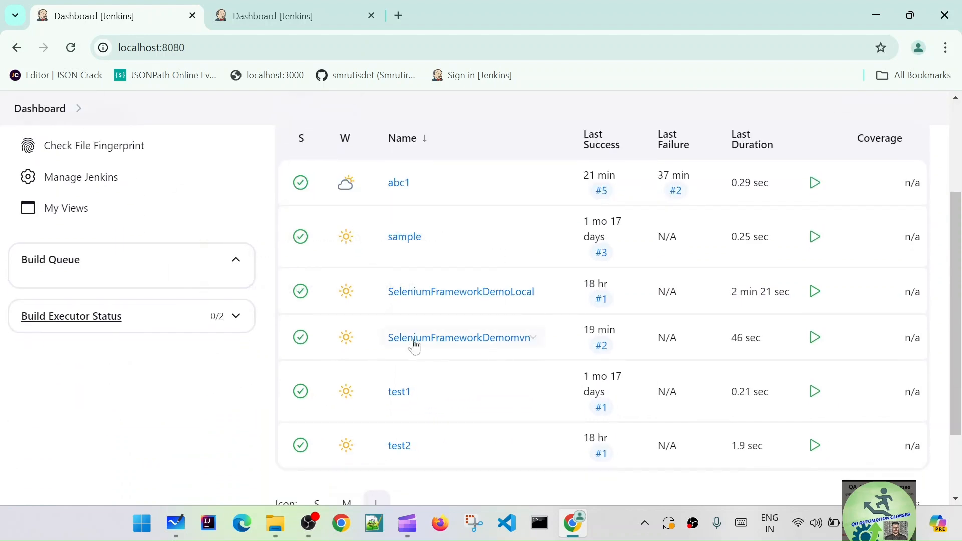
pyautogui.click(472, 345)
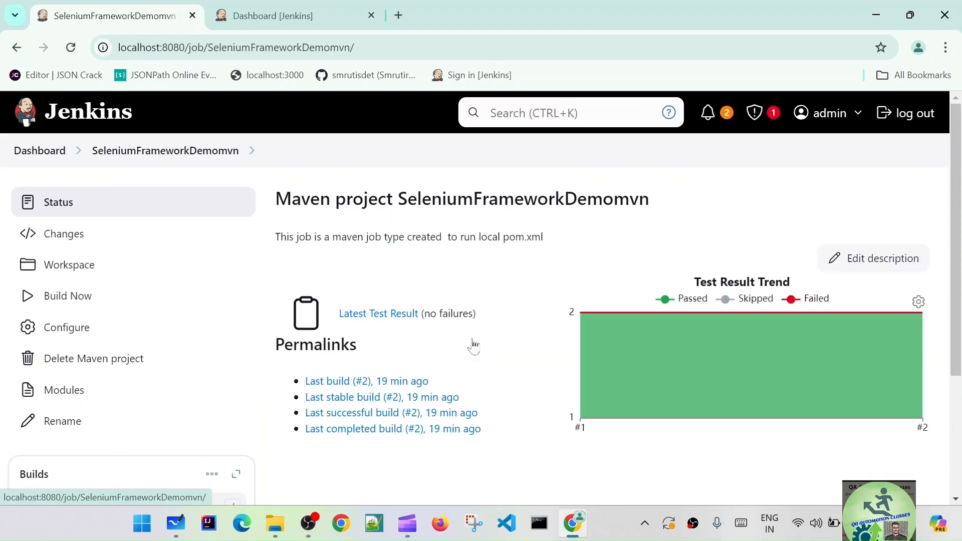
pyautogui.click(80, 328)
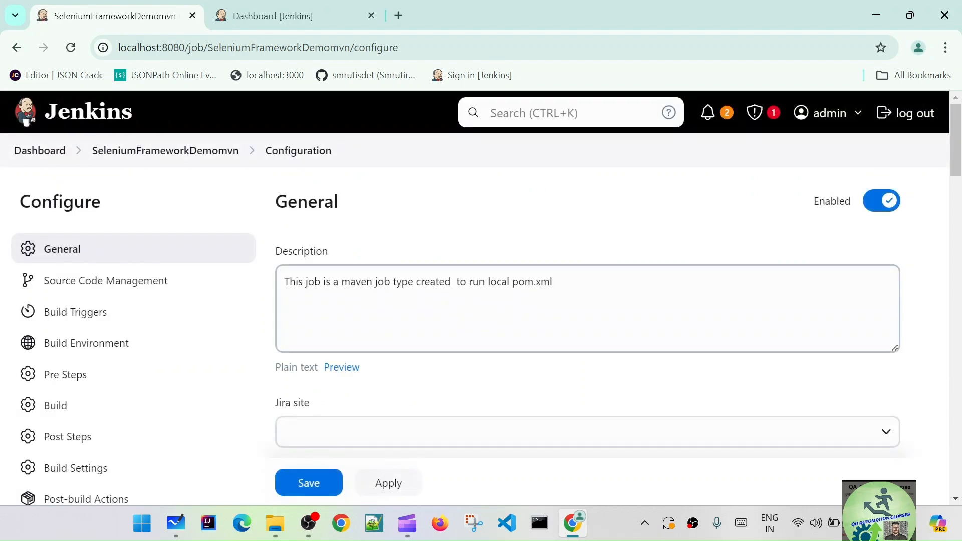
# - In the build triggers, enable "Build after other projects are built" and disable "Build whenever a SNAPSHOT dependency is built"
pyautogui.scroll(-8, 612, 315)
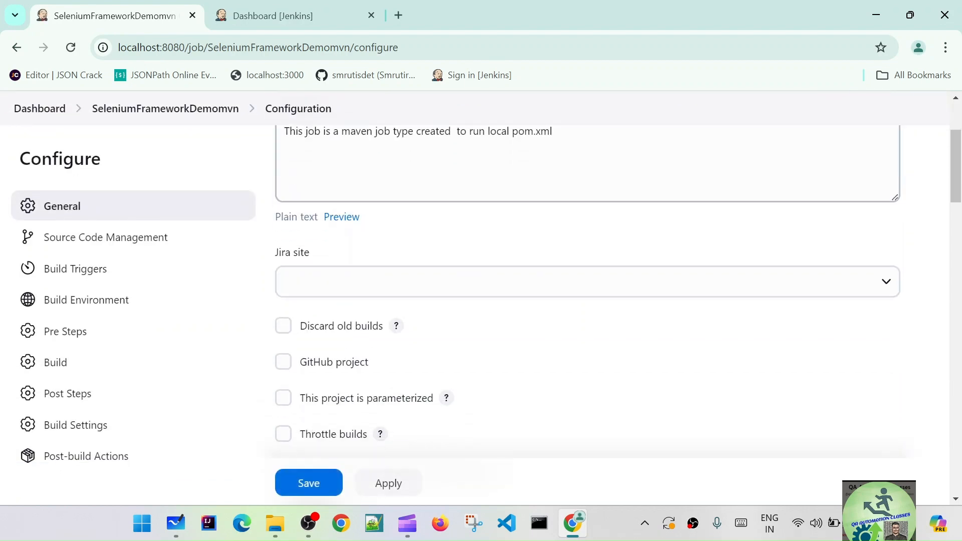
pyautogui.scroll(-2, 410, 340)
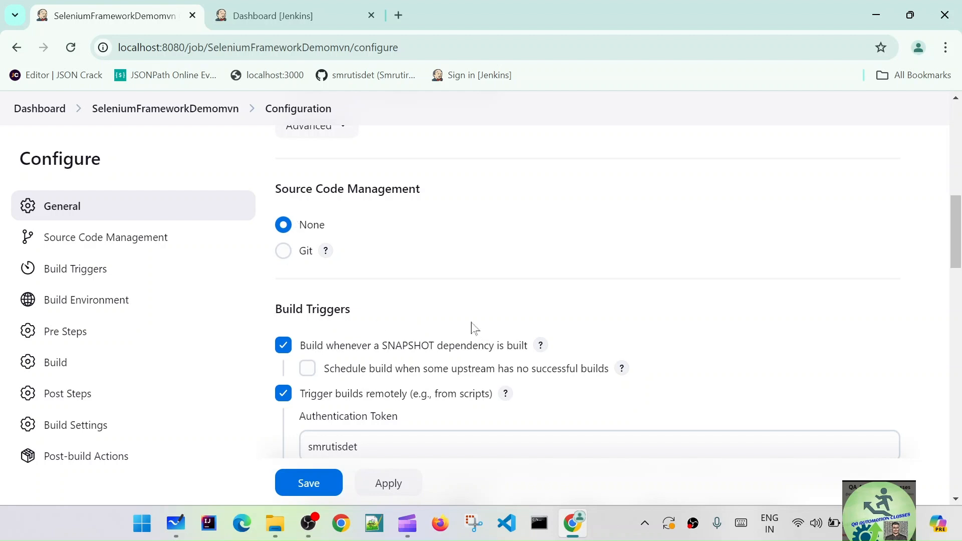
pyautogui.scroll(-2, 475, 329)
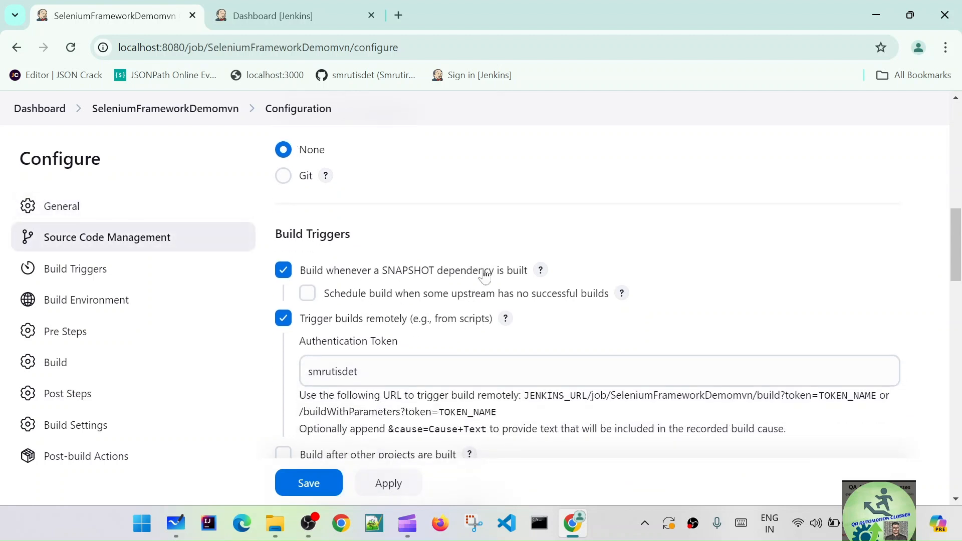
pyautogui.scroll(-2, 476, 301)
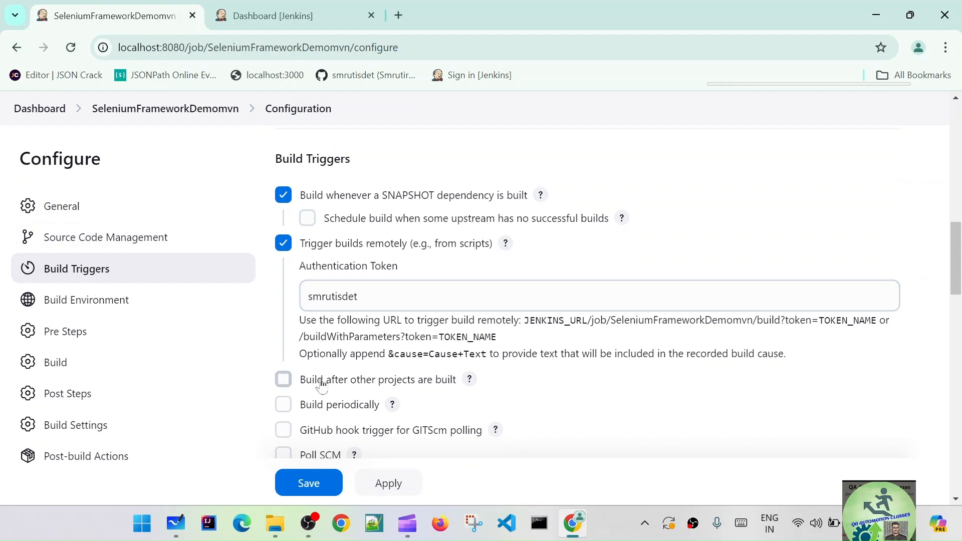
pyautogui.click(283, 380)
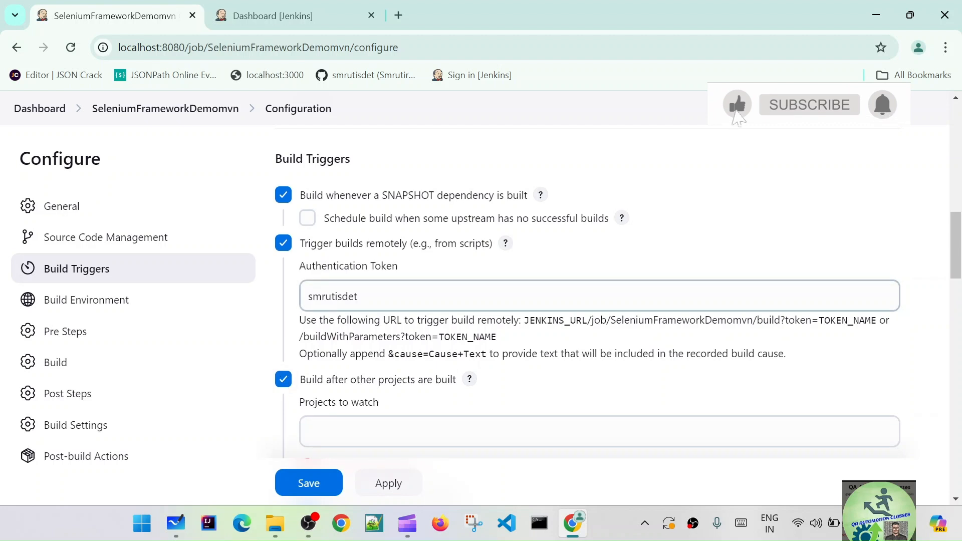
pyautogui.click(283, 195)
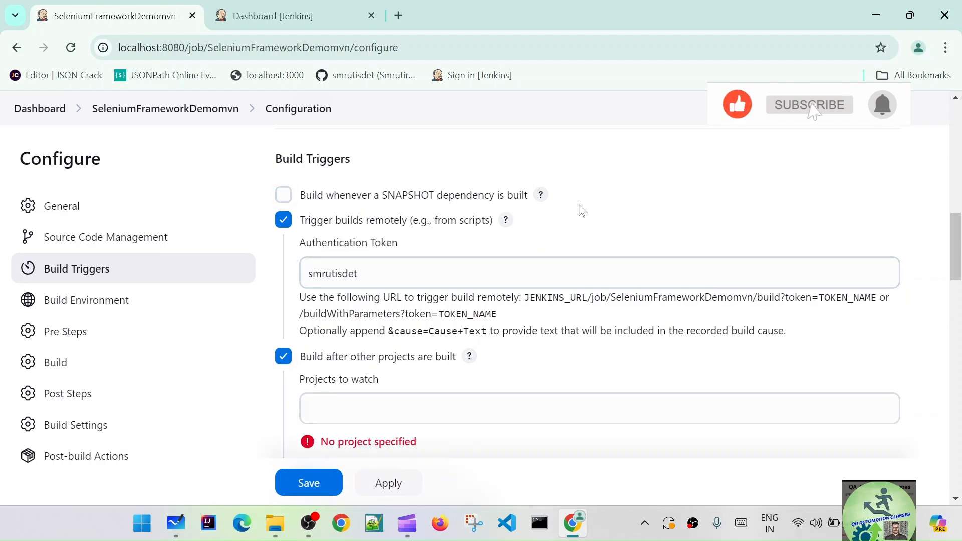
# - Set SeleniumFrameworkDemoLocal as the project to watch for SeleniumFrameworkDemomvn, checking the job names on the dashboard
pyautogui.scroll(-2, 334, 300)
pyautogui.click(335, 300)
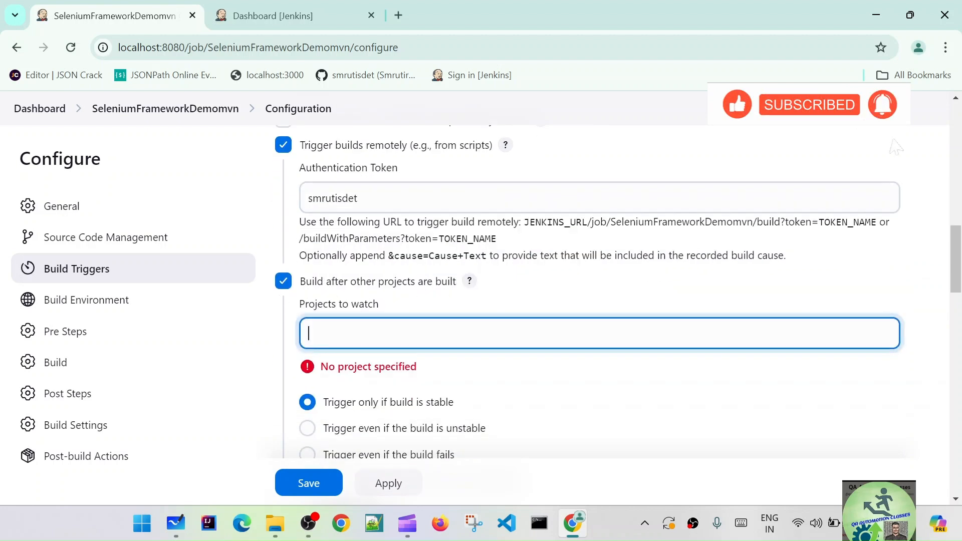
pyautogui.click(275, 14)
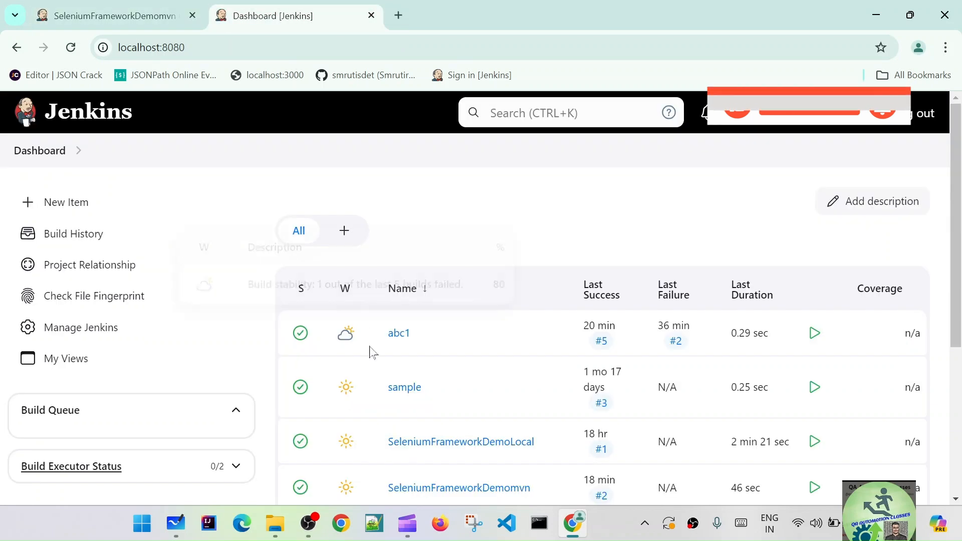
pyautogui.click(122, 15)
pyautogui.write('S')
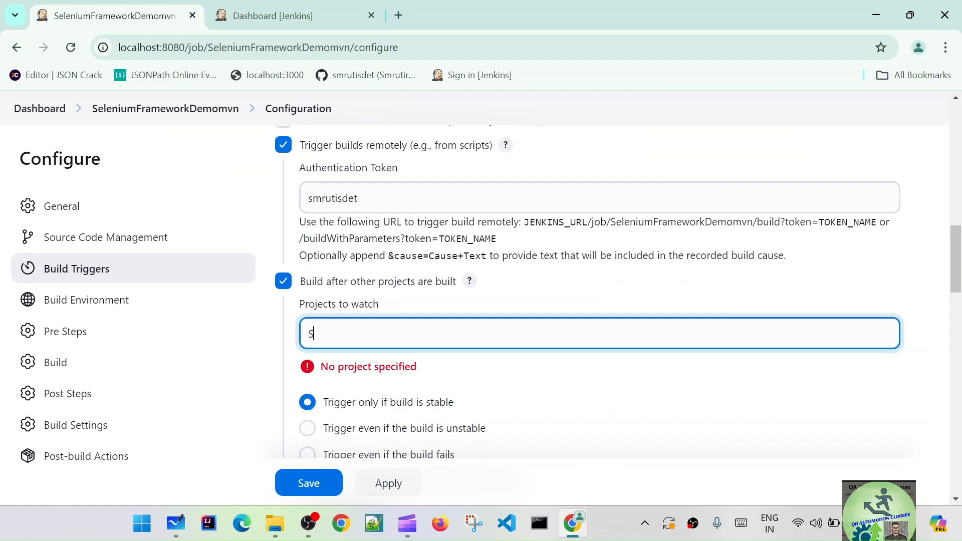
pyautogui.write('e')
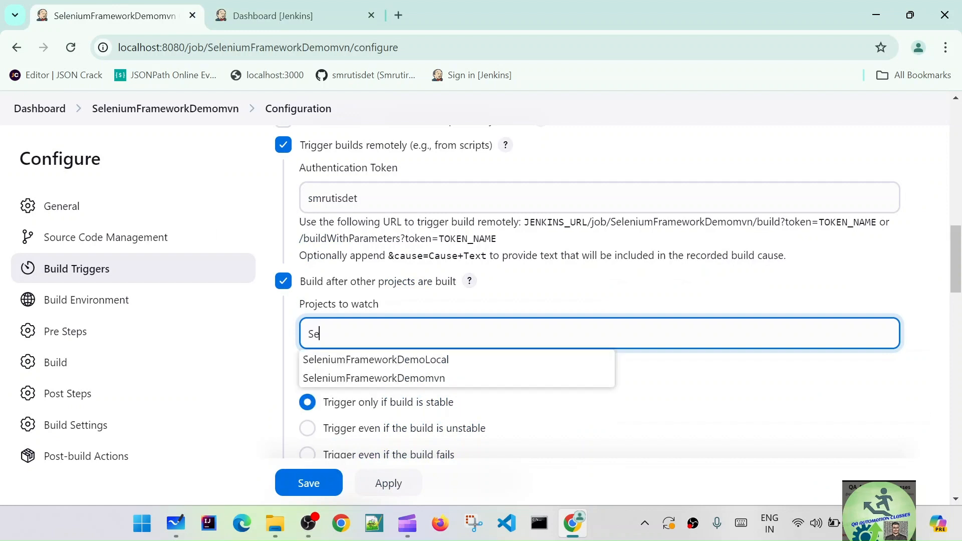
pyautogui.click(417, 361)
pyautogui.press('BackSpace')
pyautogui.press('BackSpace')
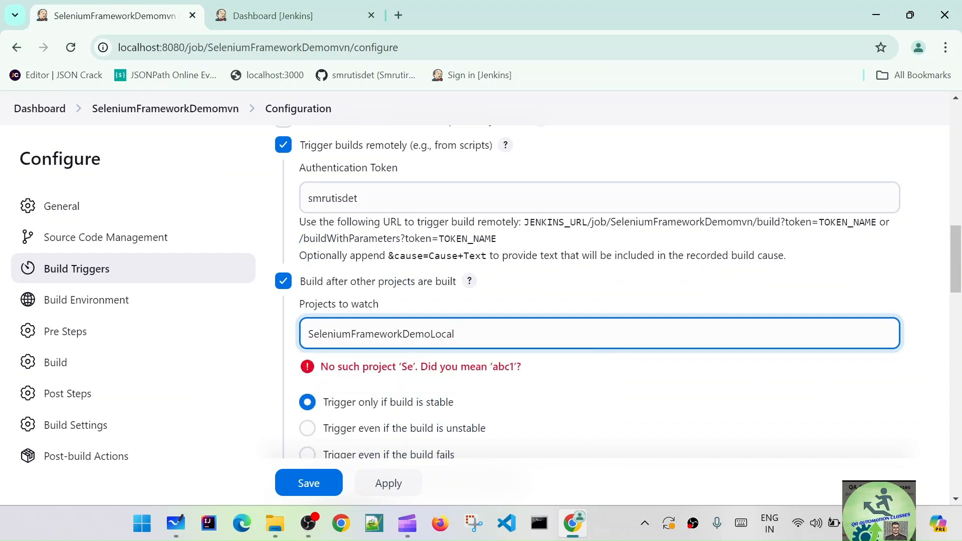
# - Set the SeleniumFrameworkDemomvn upstream trigger to "Always trigger, even if the build is aborted", then apply and save the configuration
pyautogui.click(691, 418)
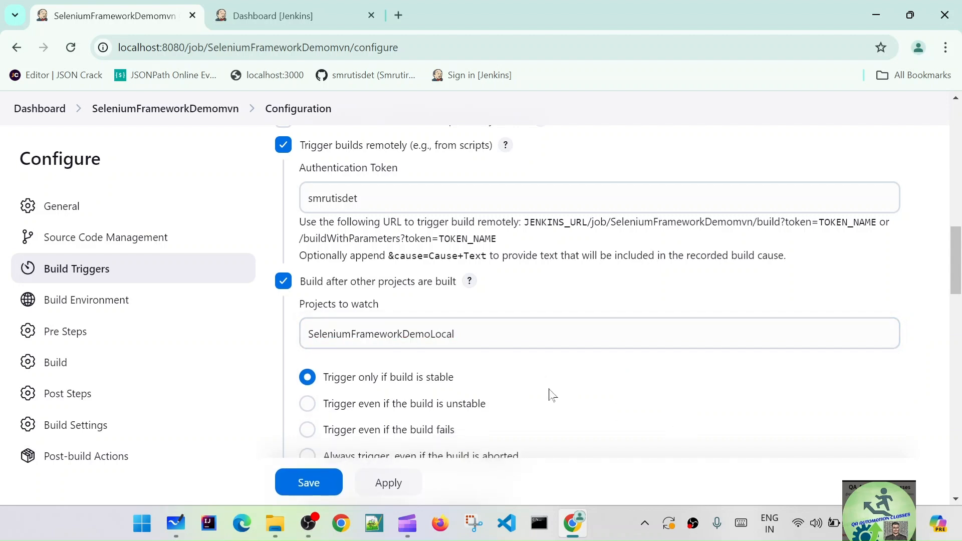
pyautogui.scroll(-3, 561, 392)
pyautogui.click(307, 305)
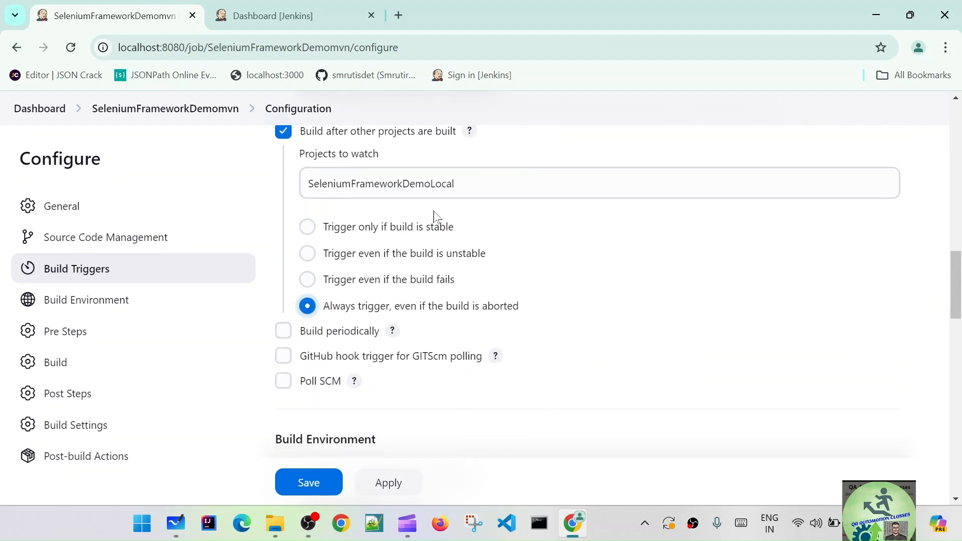
pyautogui.click(394, 483)
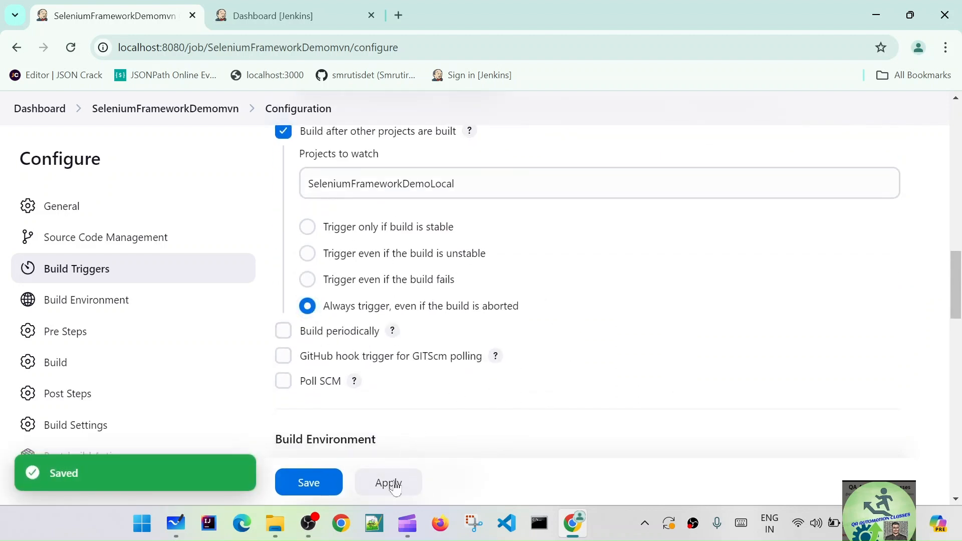
pyautogui.click(300, 484)
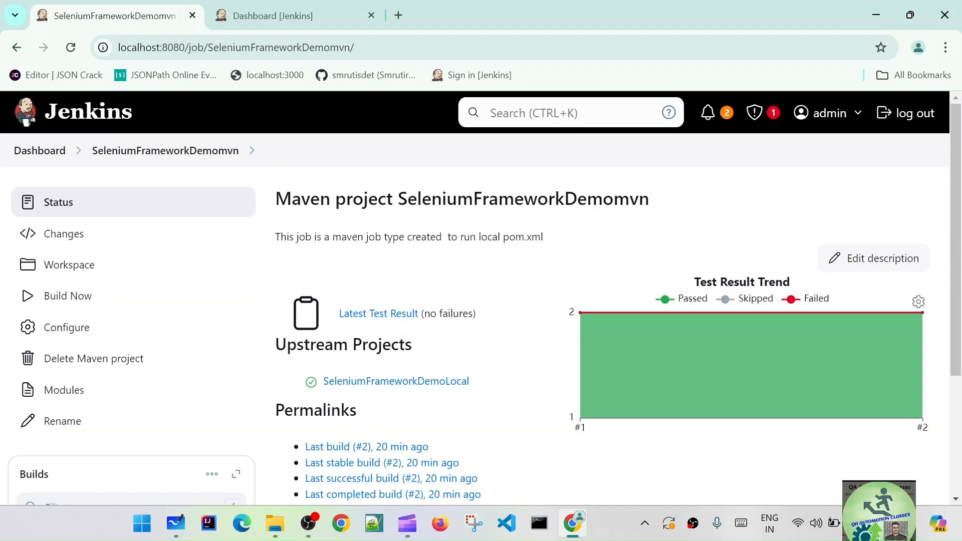
# - Check the job name and upstream projects on the SeleniumFrameworkDemomvn status page and return to the dashboard
pyautogui.moveTo(399, 199); pyautogui.dragTo(660, 209)
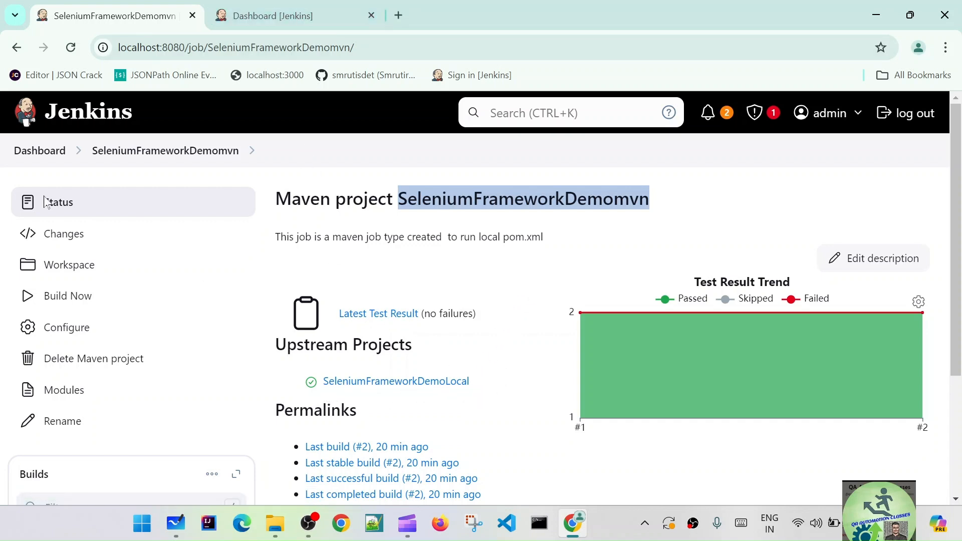
pyautogui.moveTo(682, 377)
pyautogui.click(39, 150)
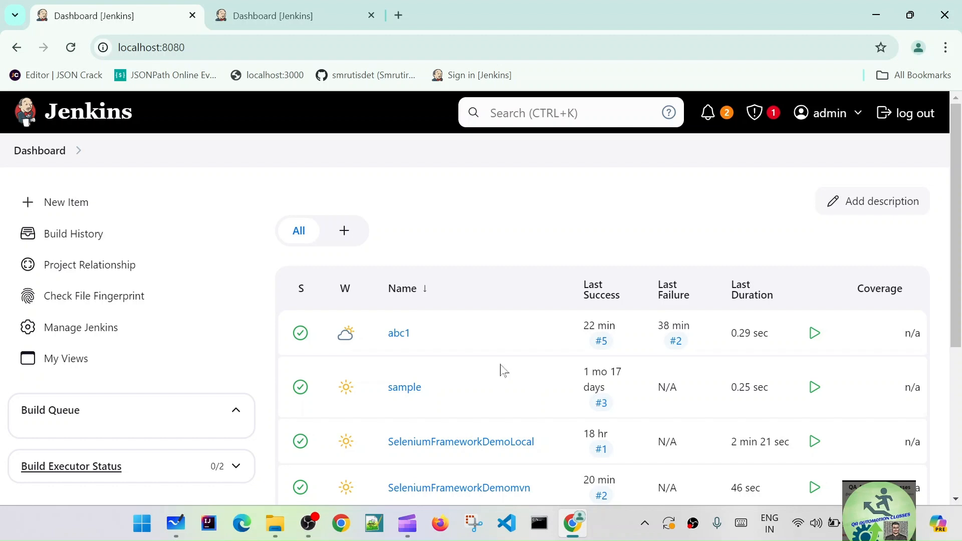
# - Open SeleniumFrameworkDemoLocal from the dashboard in the second browser tab and examine its related projects and build history
pyautogui.scroll(-1, 503, 371)
pyautogui.click(314, 15)
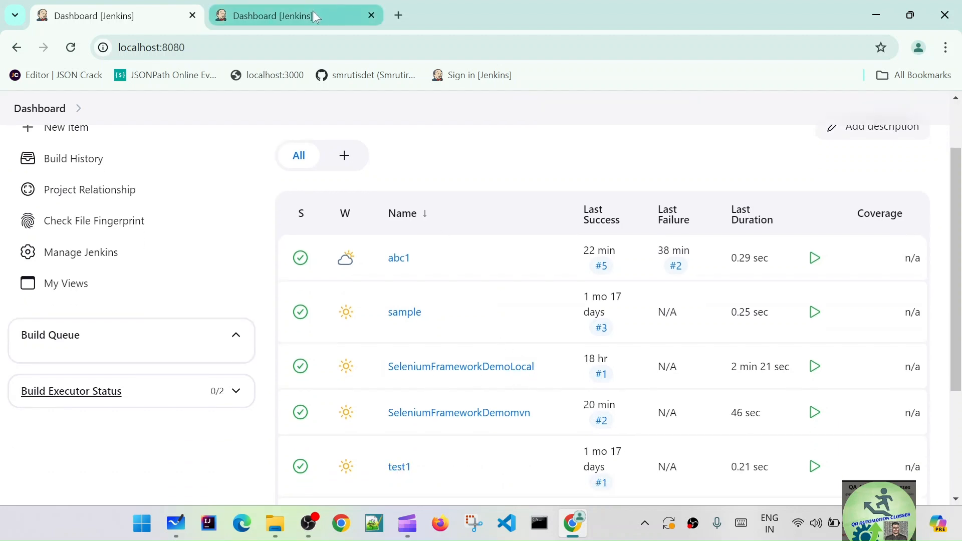
pyautogui.scroll(-1, 504, 343)
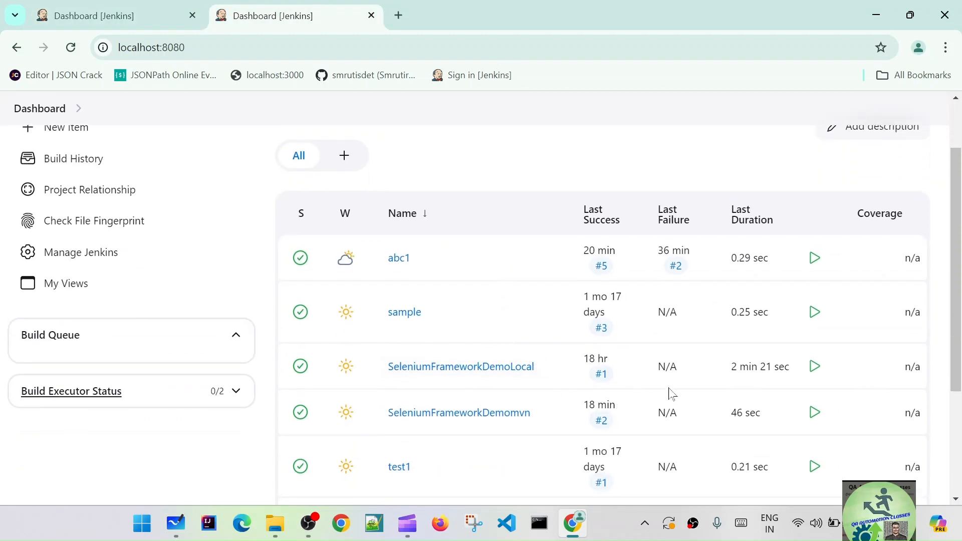
pyautogui.click(525, 374)
pyautogui.scroll(-1, 153, 414)
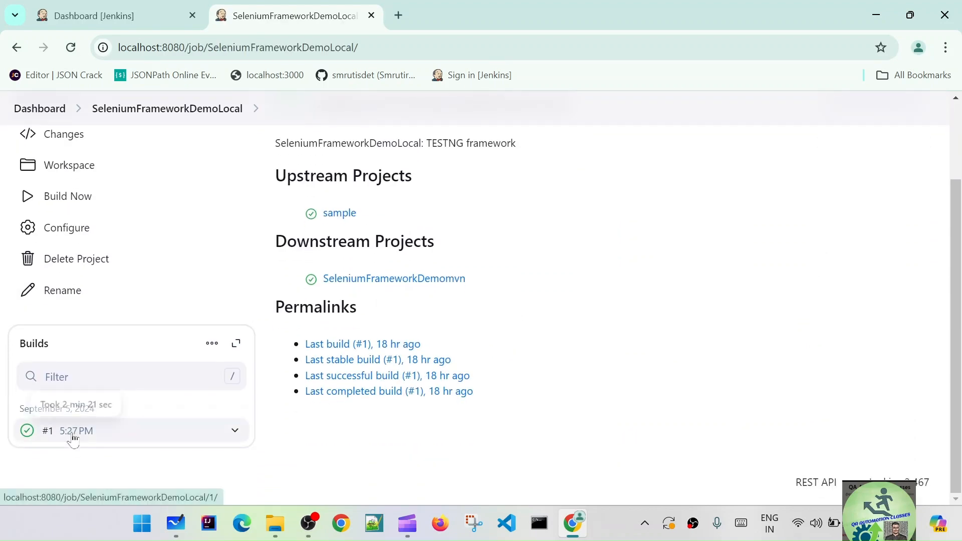
pyautogui.scroll(2, 381, 318)
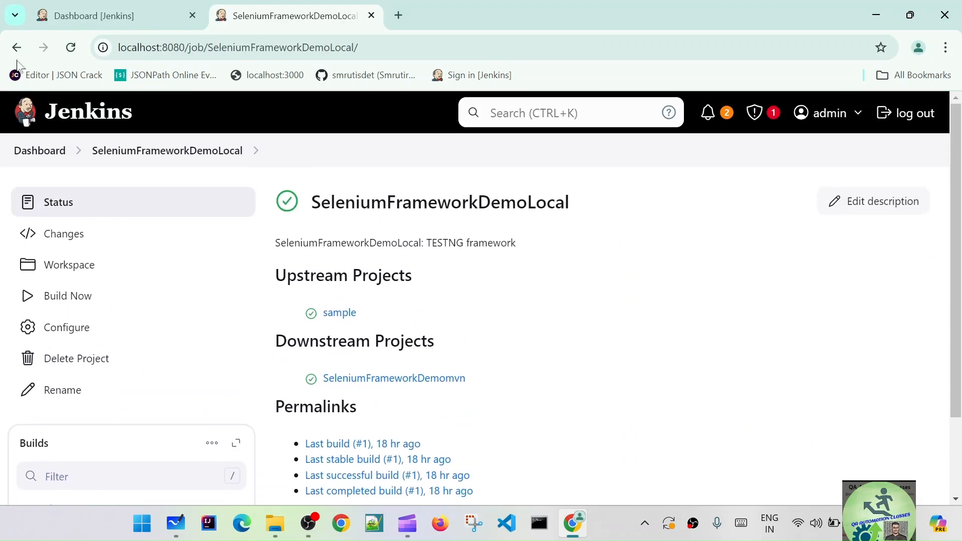
# - Go back to the dashboard and examine the build history of the SeleniumFrameworkDemomvn job
pyautogui.click(16, 47)
pyautogui.scroll(-2, 356, 266)
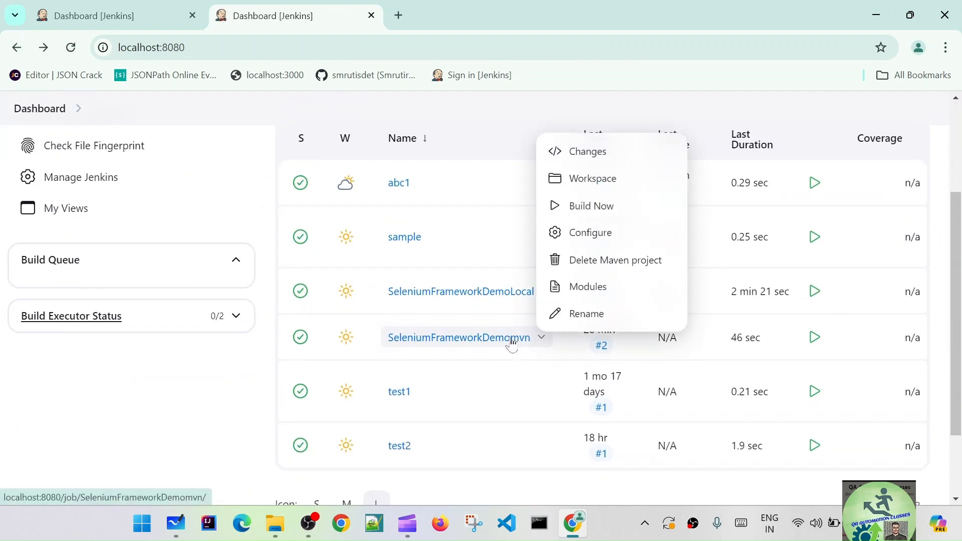
pyautogui.click(511, 341)
pyautogui.scroll(-3, 391, 370)
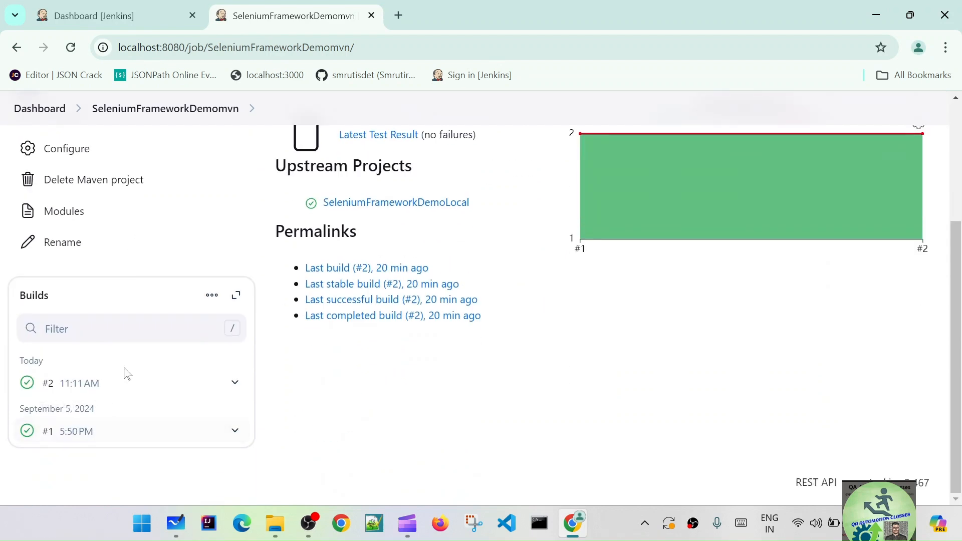
pyautogui.scroll(2, 365, 263)
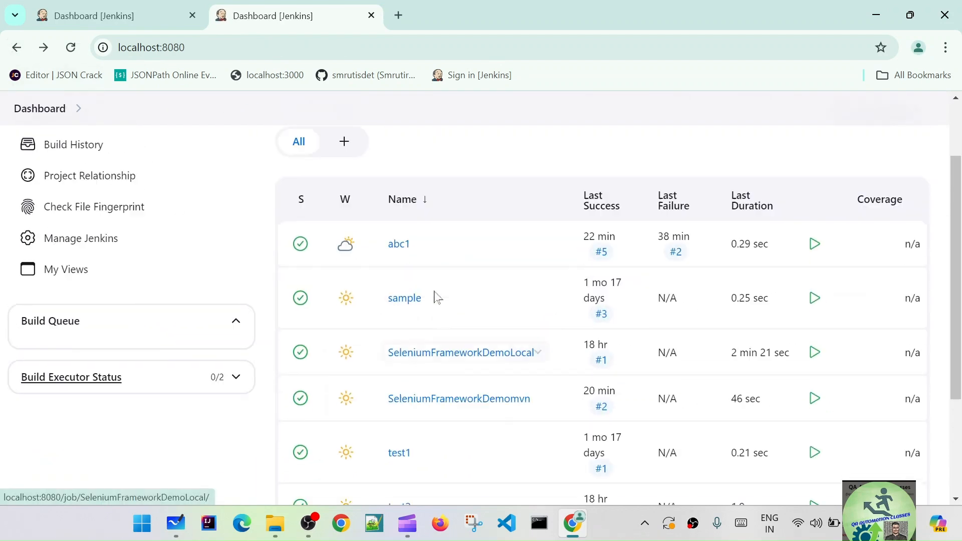
# - Open the sample job, check its existing builds and start a new build
pyautogui.click(406, 313)
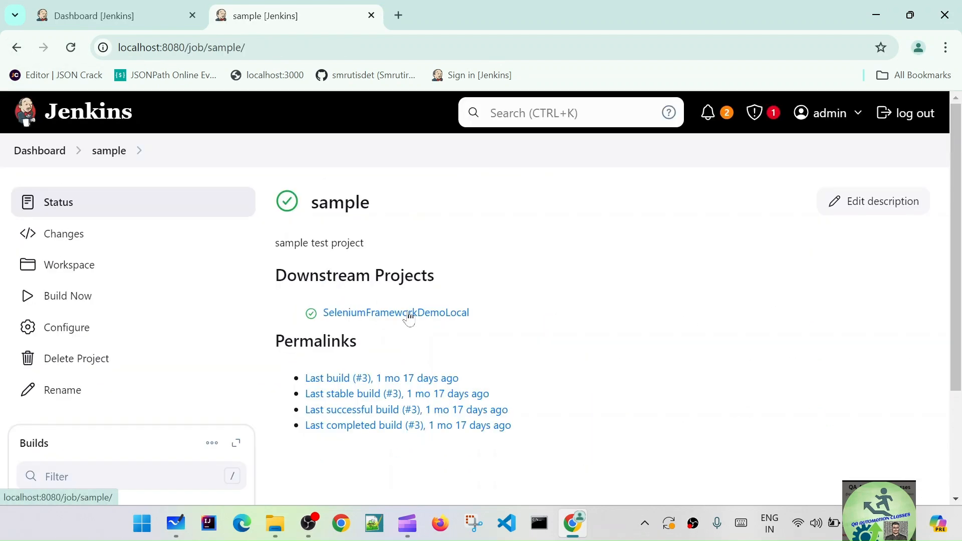
pyautogui.scroll(-3, 241, 389)
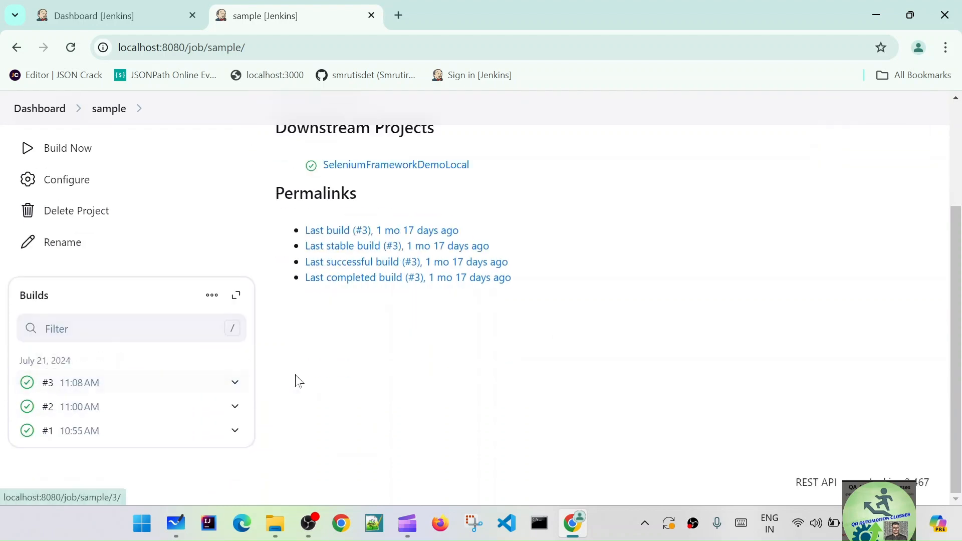
pyautogui.scroll(3, 288, 380)
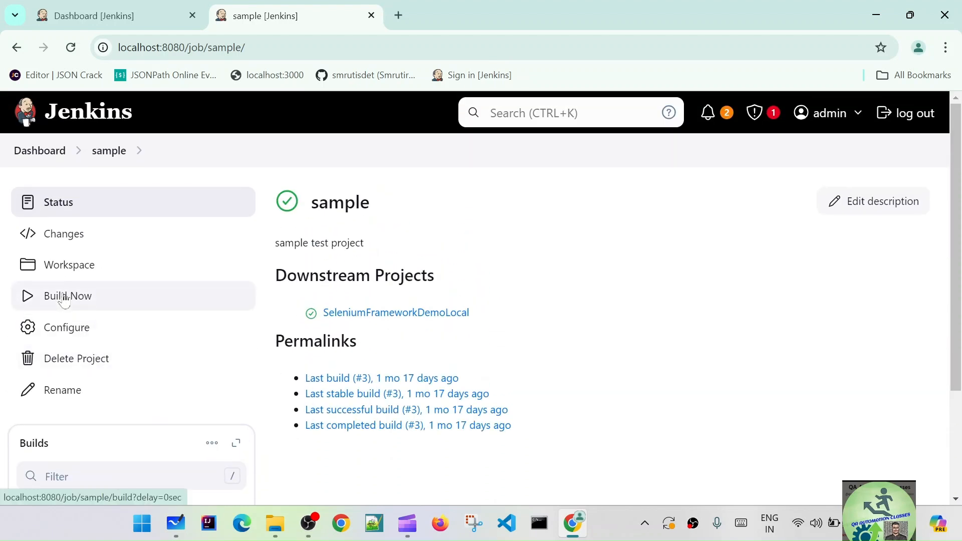
pyautogui.click(64, 300)
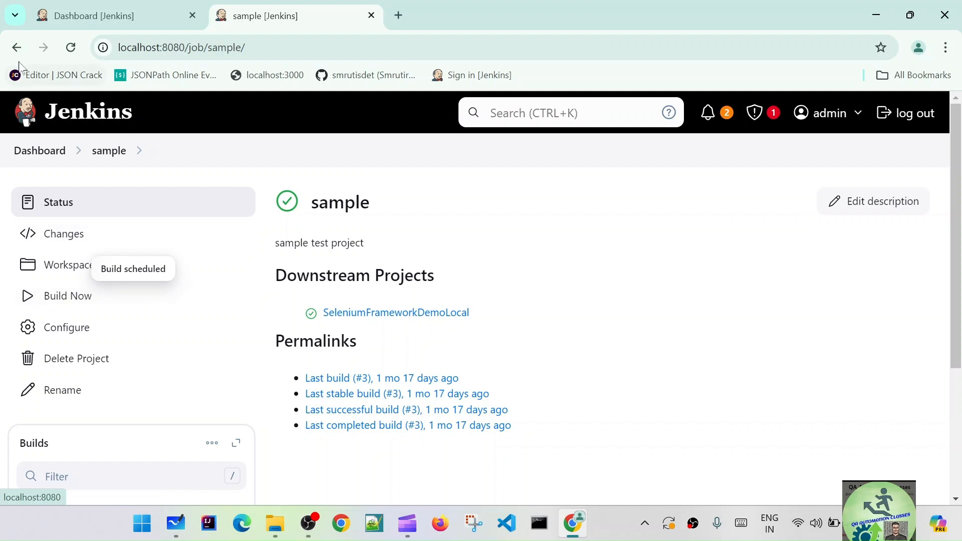
# - Return to the dashboard and reopen the sample job to check its latest build
pyautogui.click(47, 151)
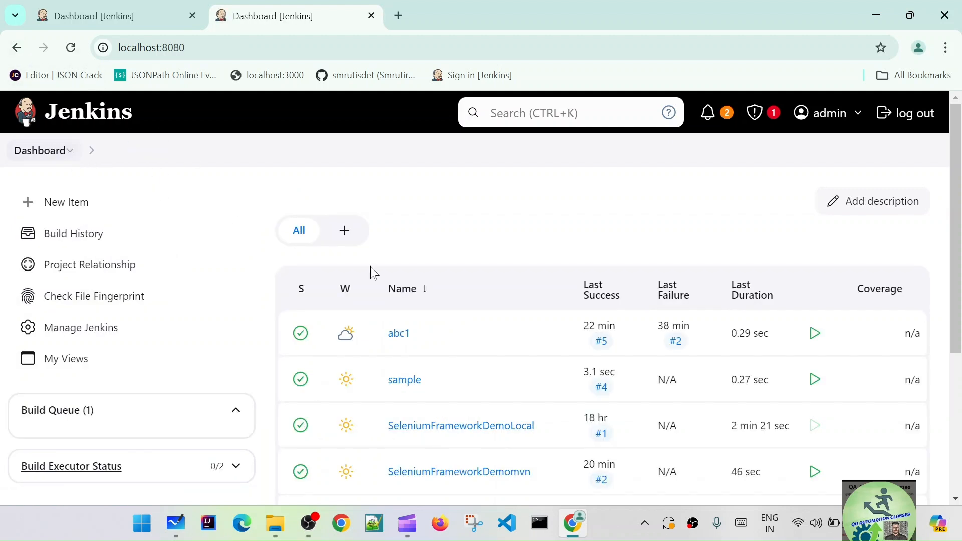
pyautogui.scroll(-2, 423, 299)
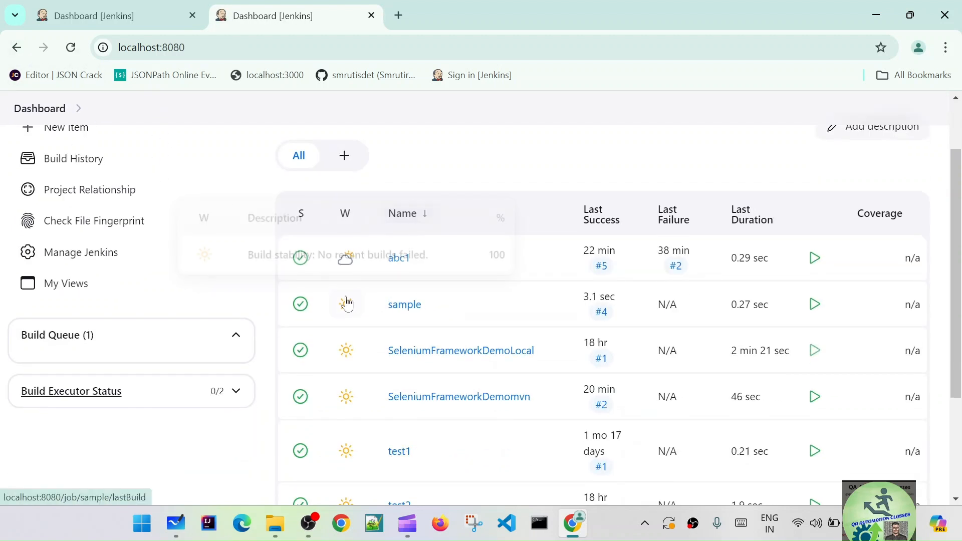
pyautogui.click(403, 307)
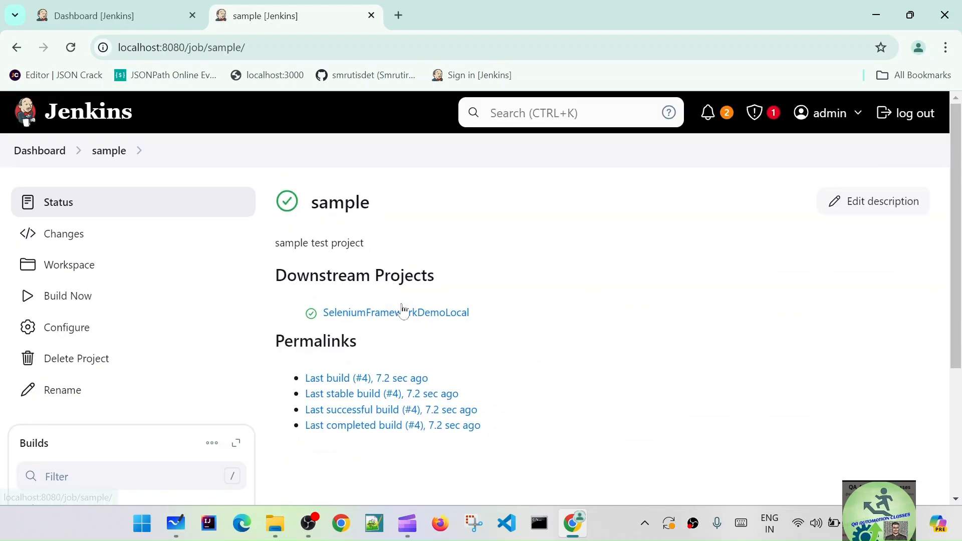
pyautogui.scroll(-3, 152, 223)
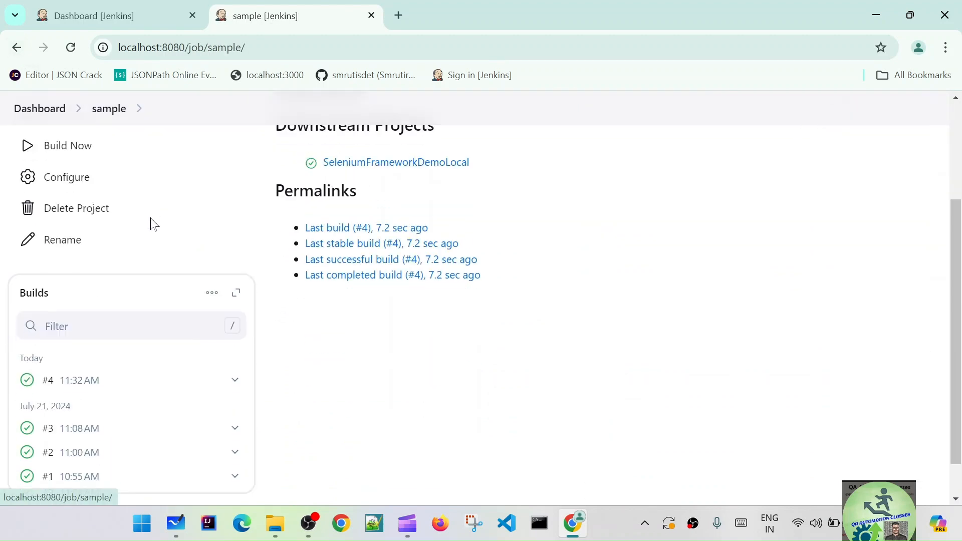
pyautogui.scroll(3, 145, 225)
# - Check the running build on the dashboard, collapse the build executor status and view the nodes overview
pyautogui.click(18, 49)
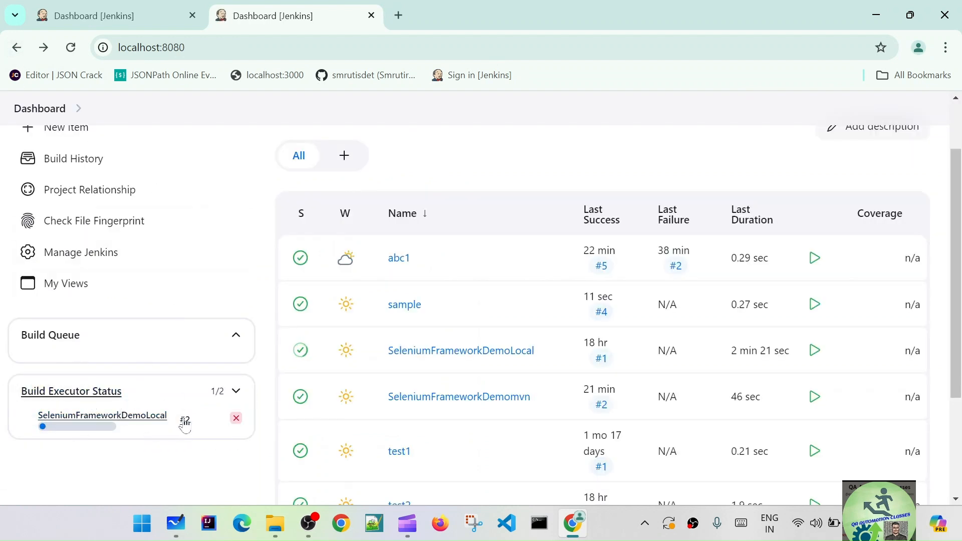
pyautogui.click(239, 391)
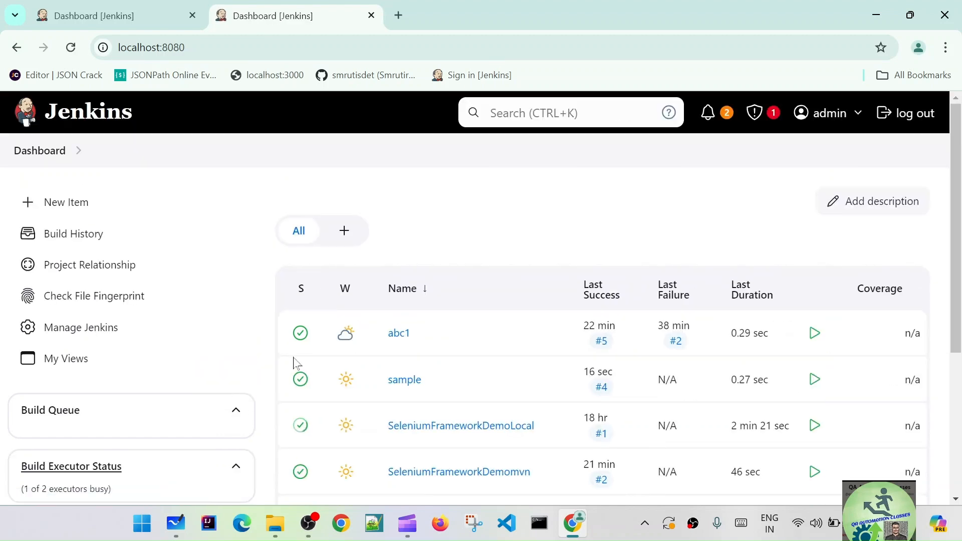
pyautogui.scroll(-5, 296, 363)
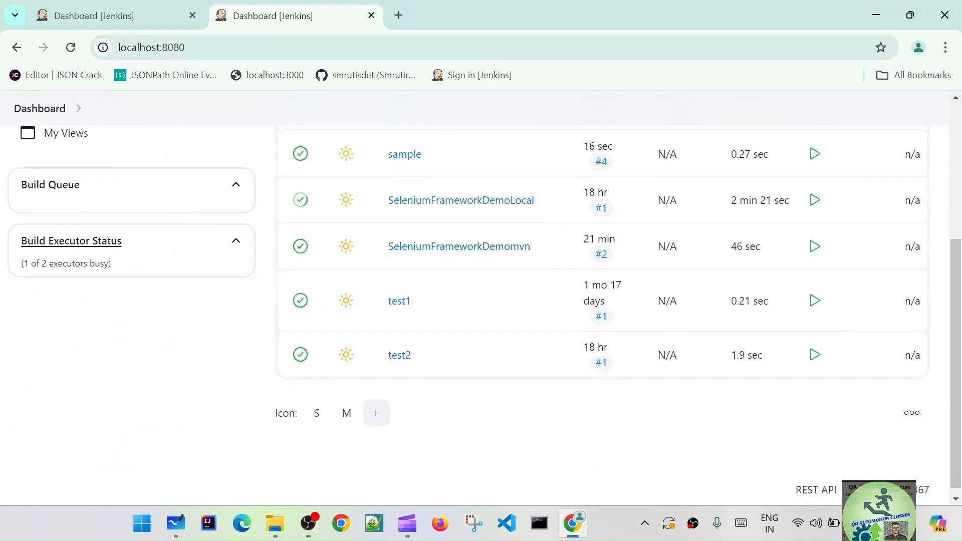
pyautogui.click(78, 246)
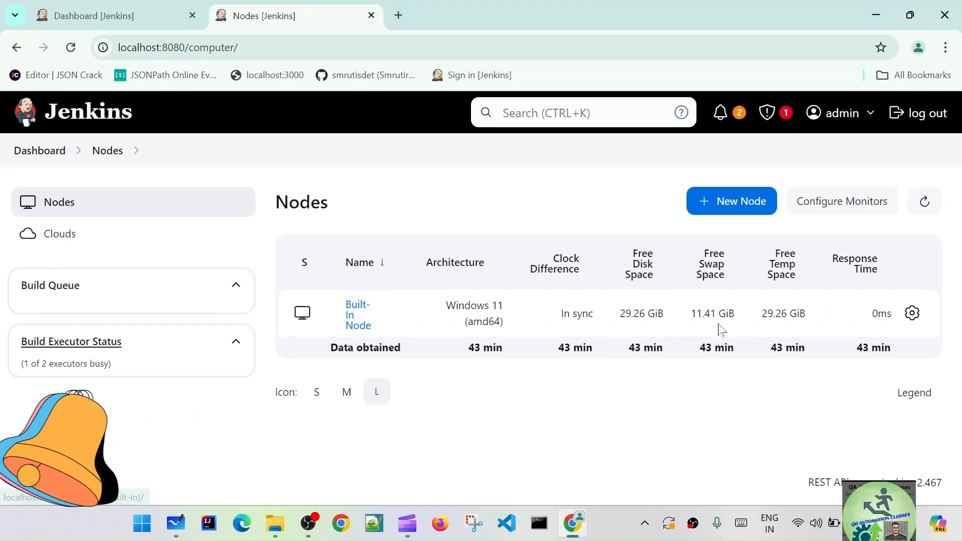
# - Return to the dashboard and monitor the status of the chained jobs in the job list
pyautogui.click(57, 152)
pyautogui.scroll(-3, 337, 318)
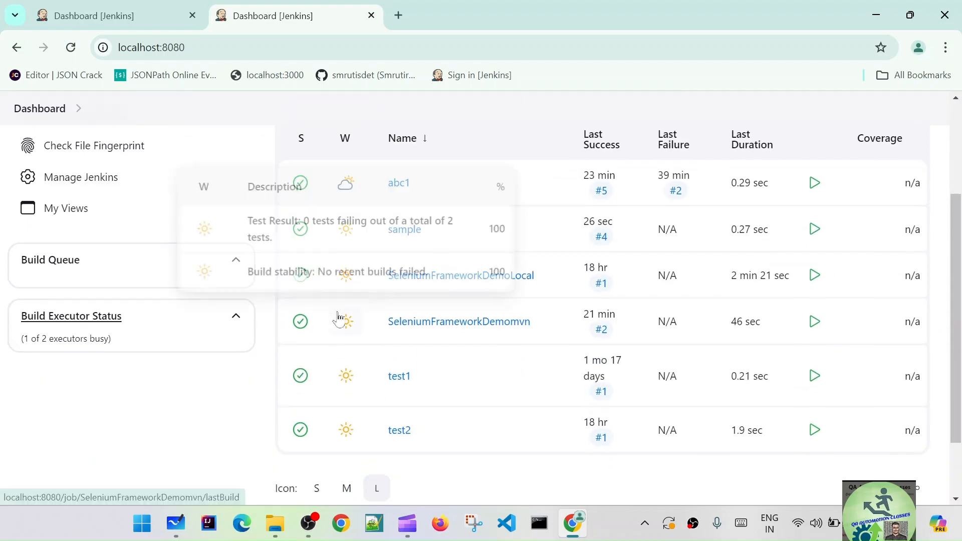
pyautogui.scroll(3, 211, 326)
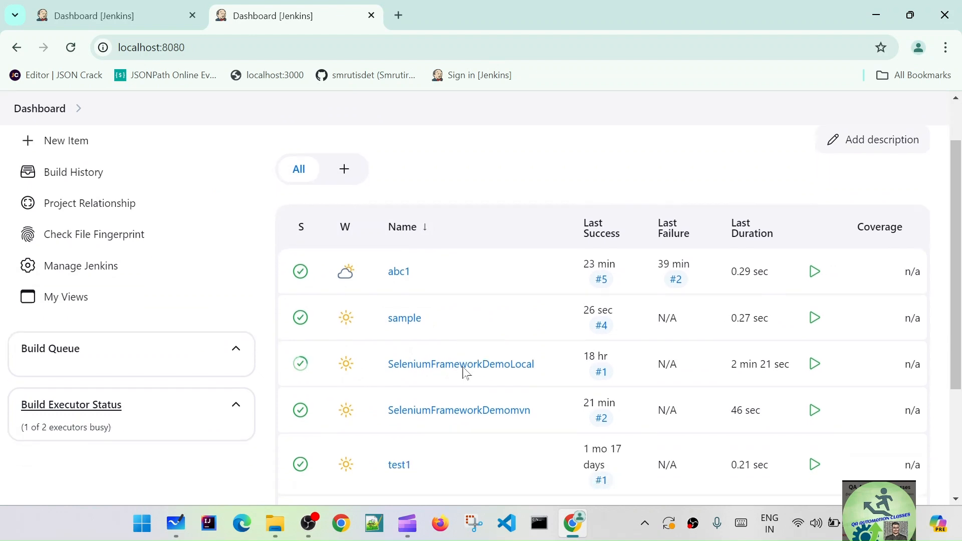
pyautogui.scroll(-1, 461, 374)
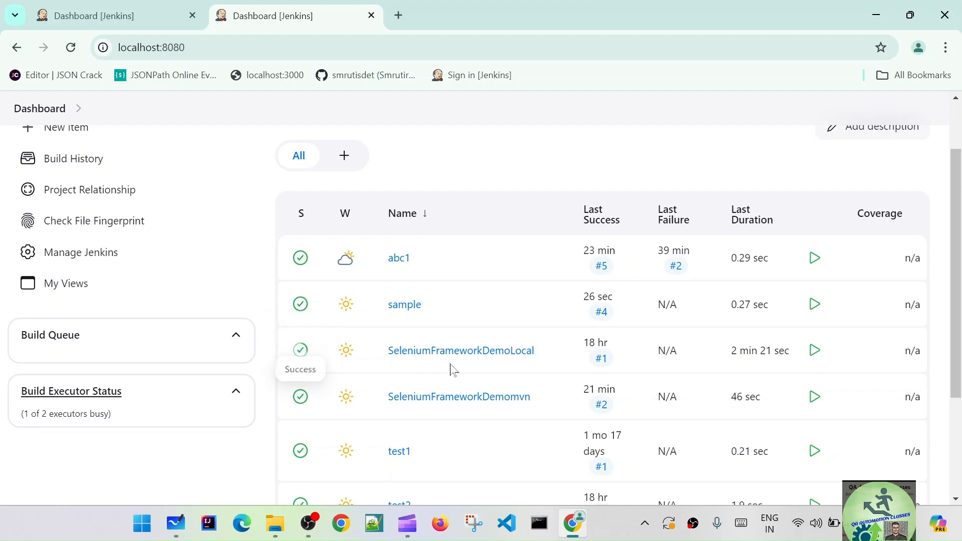
# - Open the sample job and examine its newest build and downstream project
pyautogui.click(407, 305)
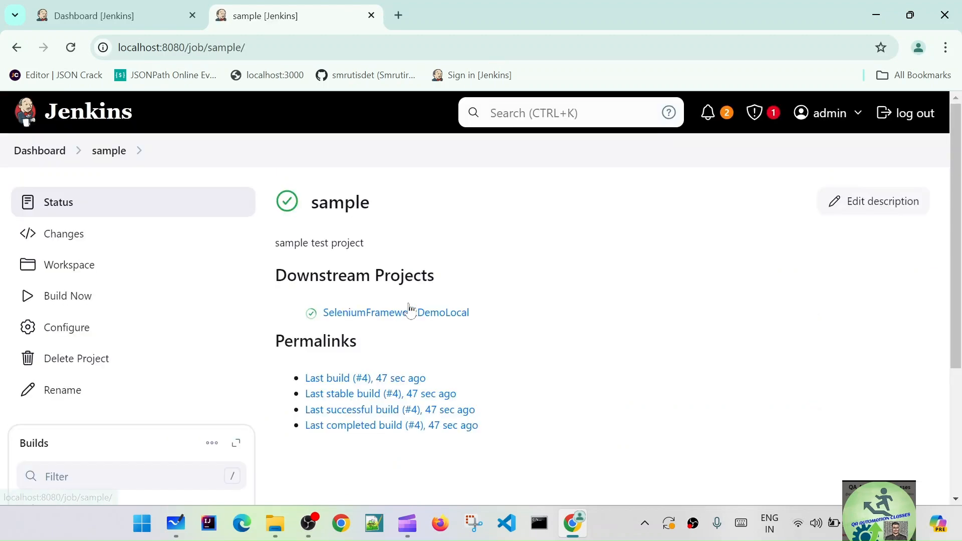
pyautogui.scroll(-3, 287, 344)
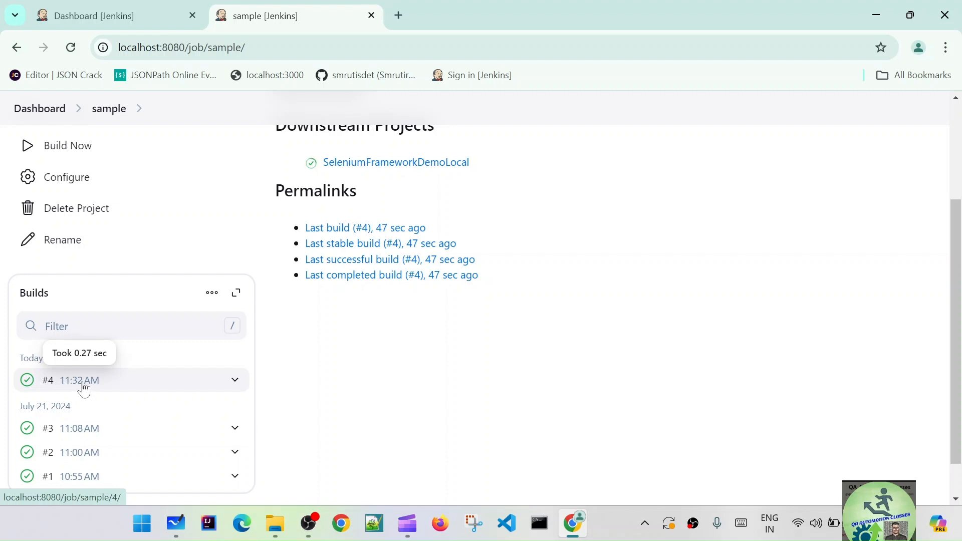
pyautogui.scroll(3, 225, 281)
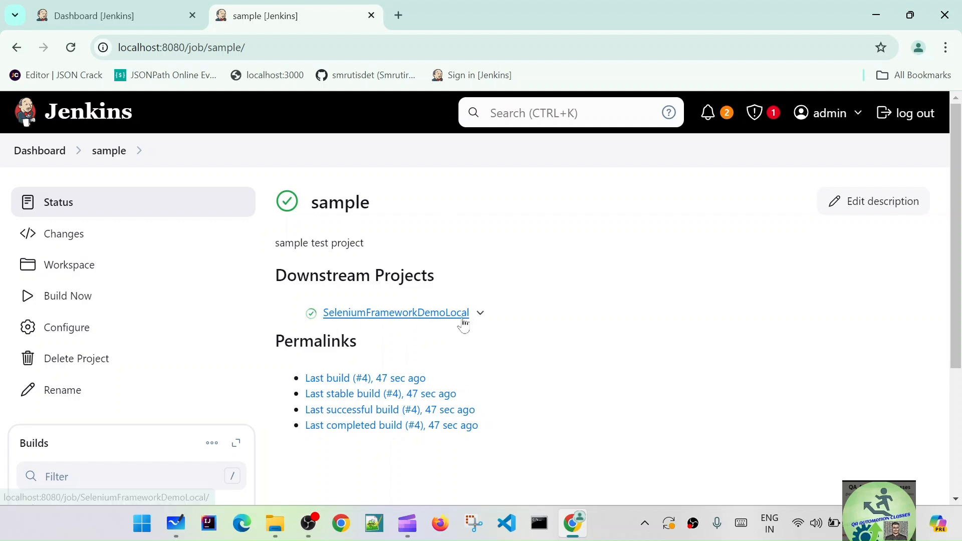
# - Follow the downstream project SeleniumFrameworkDemoLocal, check the run time of its build #2 and return to the dashboard
pyautogui.click(371, 317)
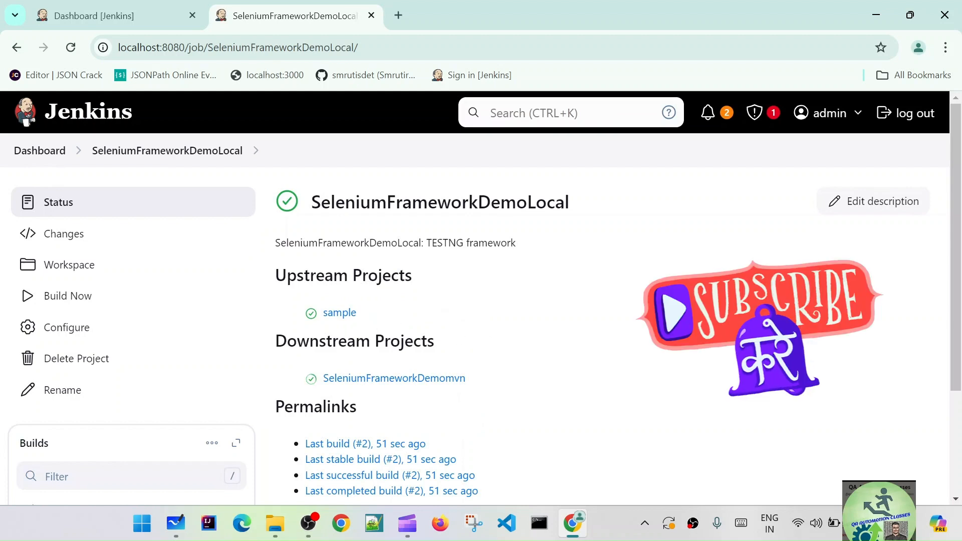
pyautogui.scroll(-2, 438, 332)
pyautogui.scroll(-1, 439, 332)
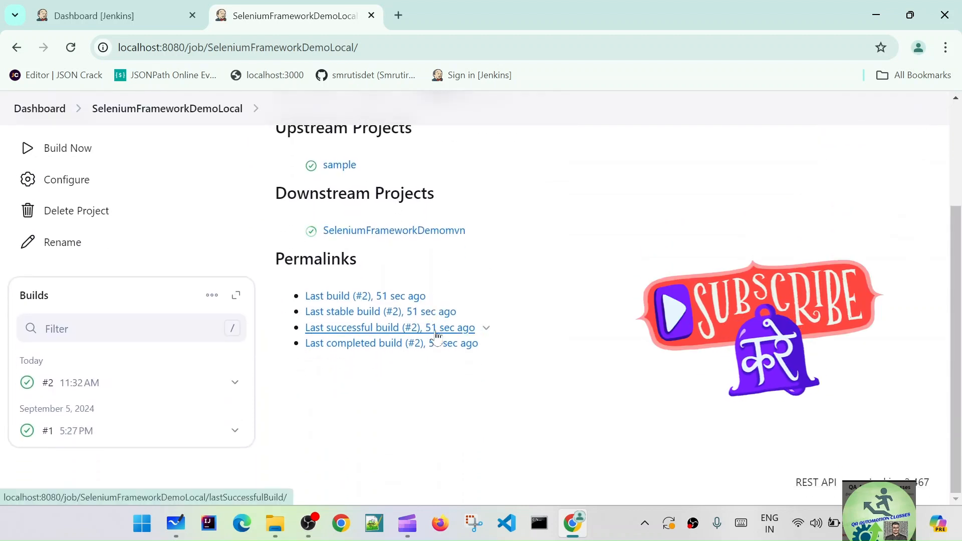
pyautogui.moveTo(77, 389)
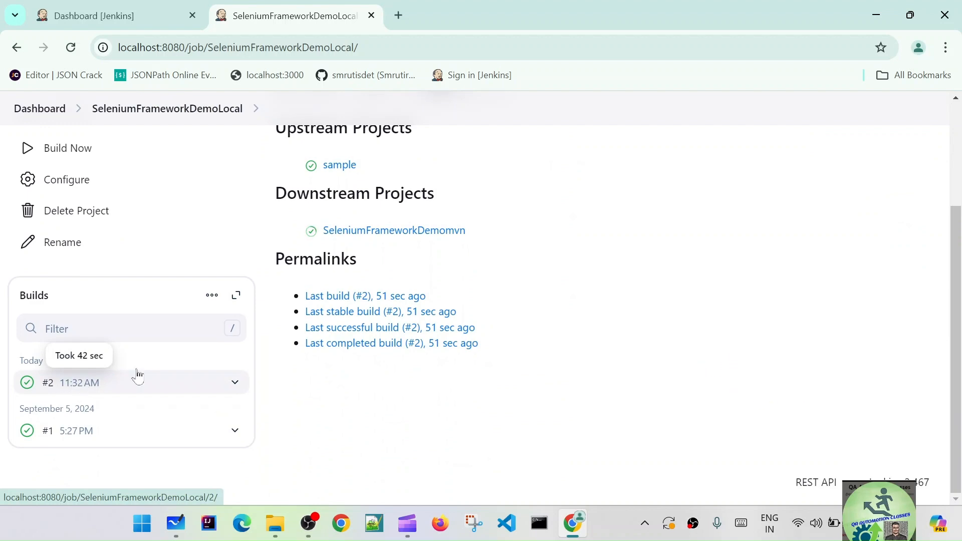
pyautogui.scroll(3, 209, 339)
pyautogui.click(38, 154)
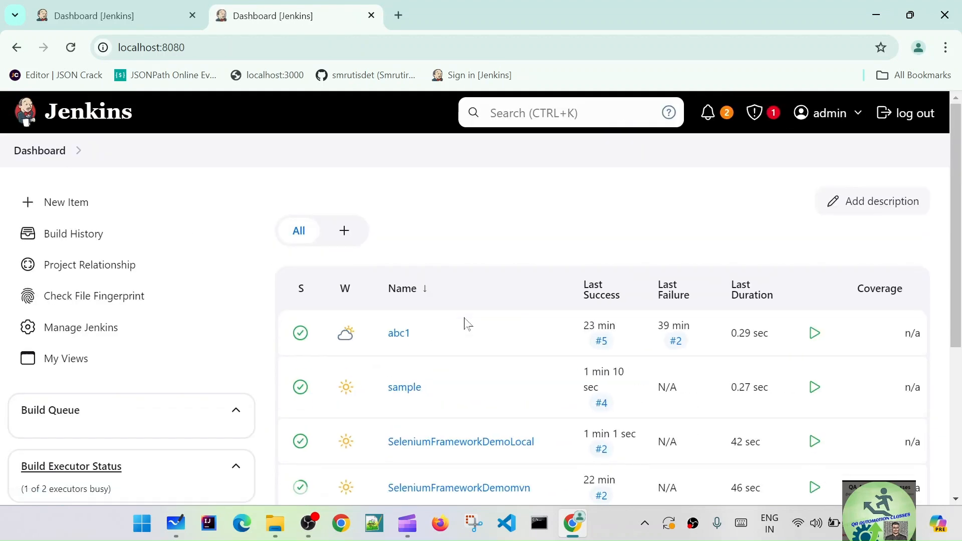
# - Open SeleniumFrameworkDemoLocal from the job list and follow its downstream project SeleniumFrameworkDemomvn to view its builds
pyautogui.scroll(-3, 461, 331)
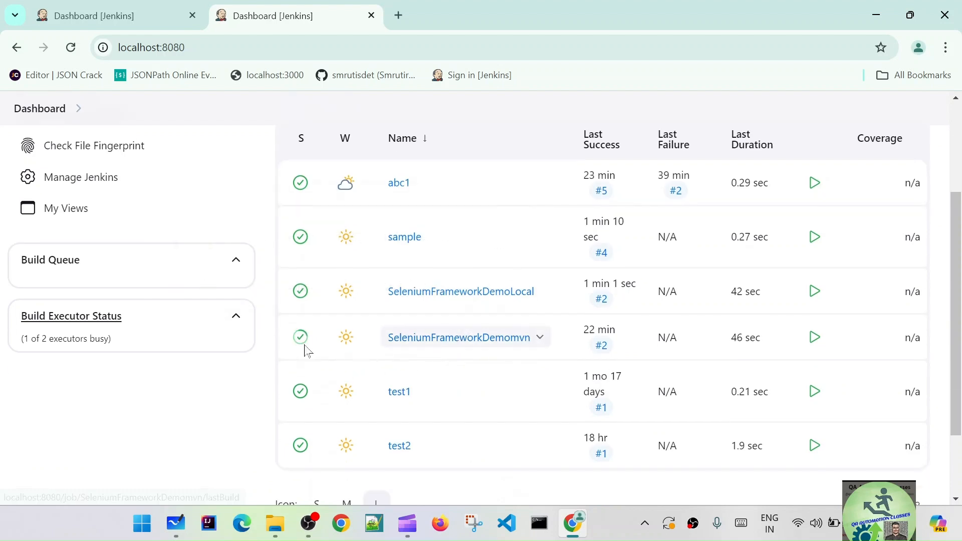
pyautogui.moveTo(300, 346)
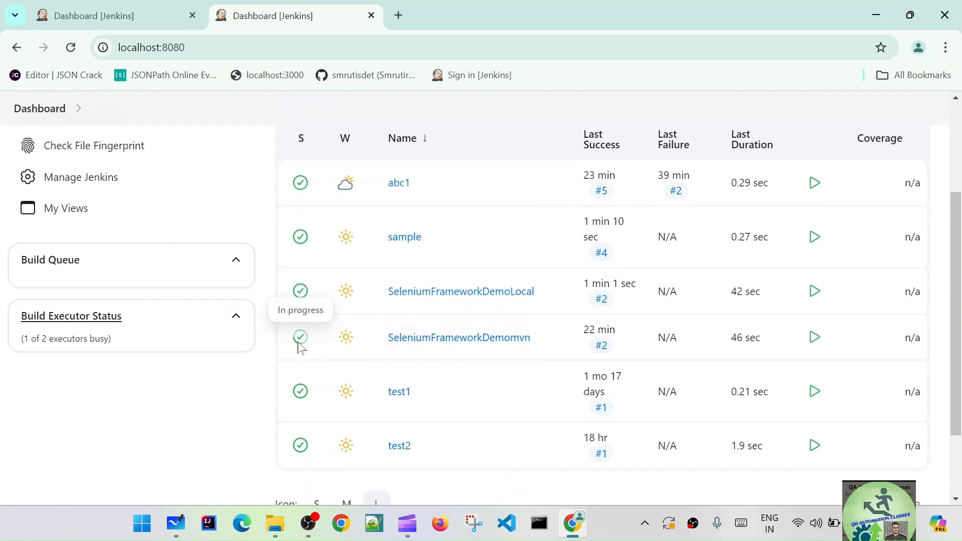
pyautogui.click(426, 295)
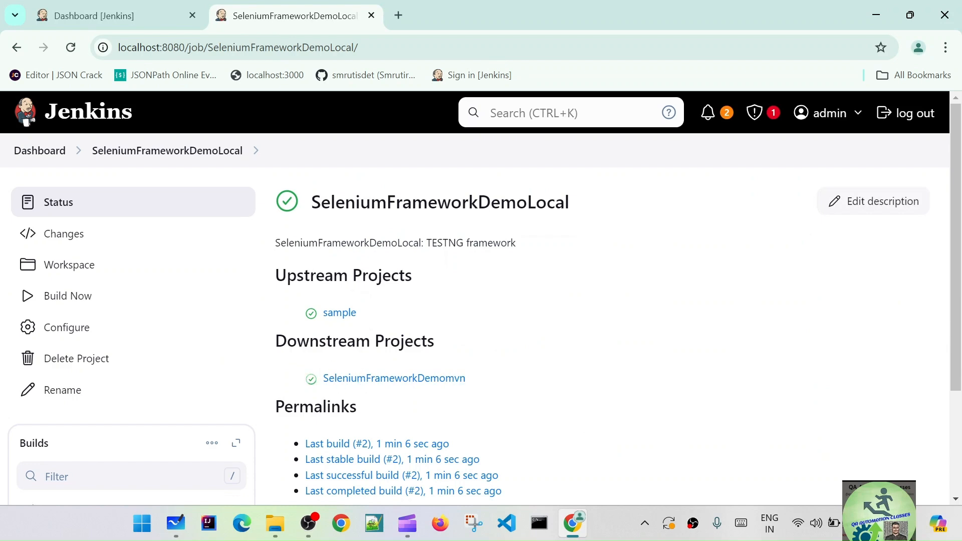
pyautogui.click(392, 380)
pyautogui.scroll(-3, 434, 387)
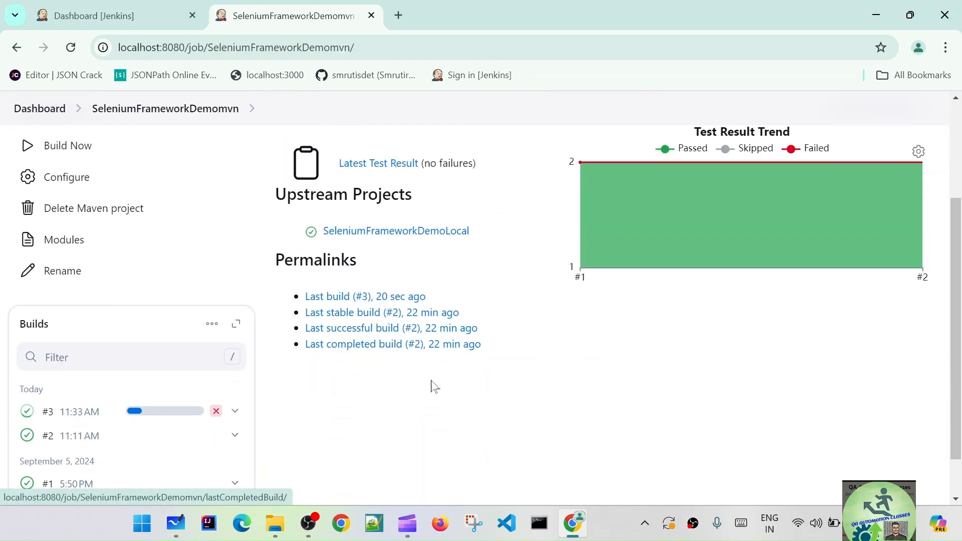
# - Open the console output of the running SeleniumFrameworkDemomvn build #3 and examine its log up to the upstream causes
pyautogui.click(158, 419)
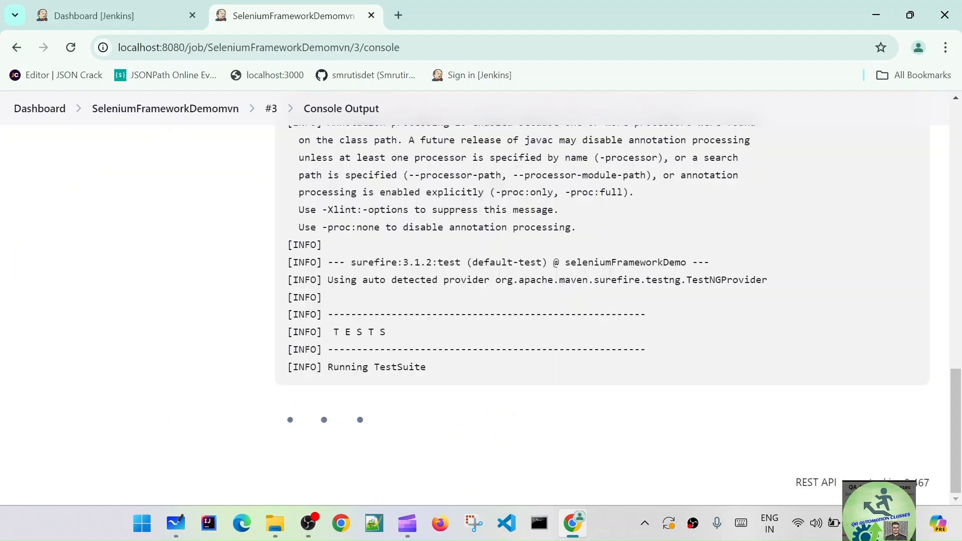
pyautogui.scroll(6, 451, 411)
pyautogui.scroll(-6, 445, 411)
pyautogui.scroll(6, 441, 410)
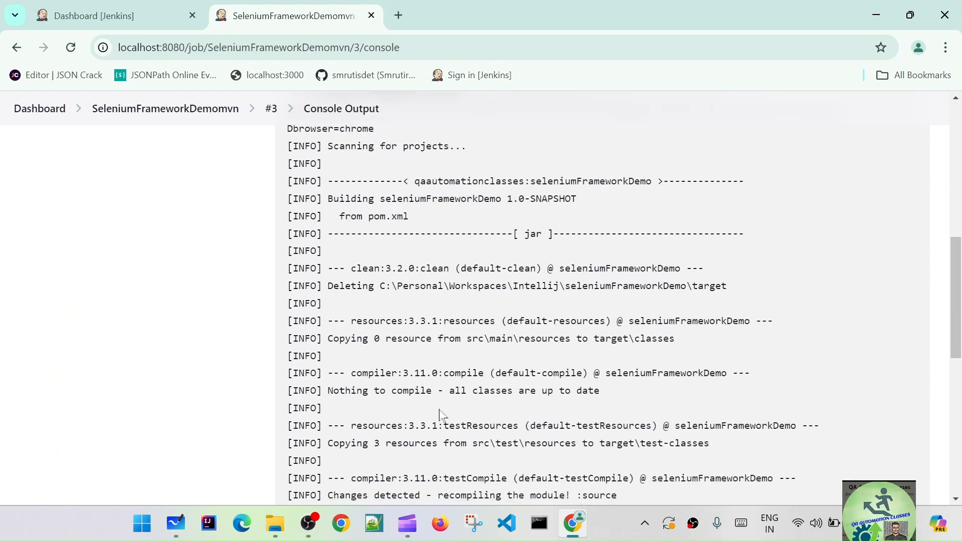
pyautogui.scroll(10, 440, 416)
# - Go back through the SeleniumFrameworkDemomvn job page to the dashboard and monitor the job's status until its build finishes
pyautogui.click(273, 155)
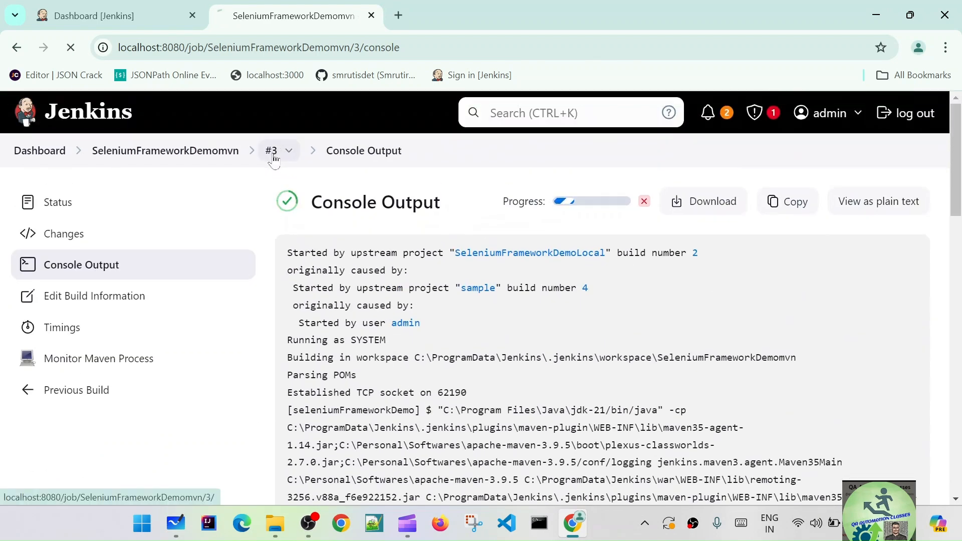
pyautogui.click(179, 159)
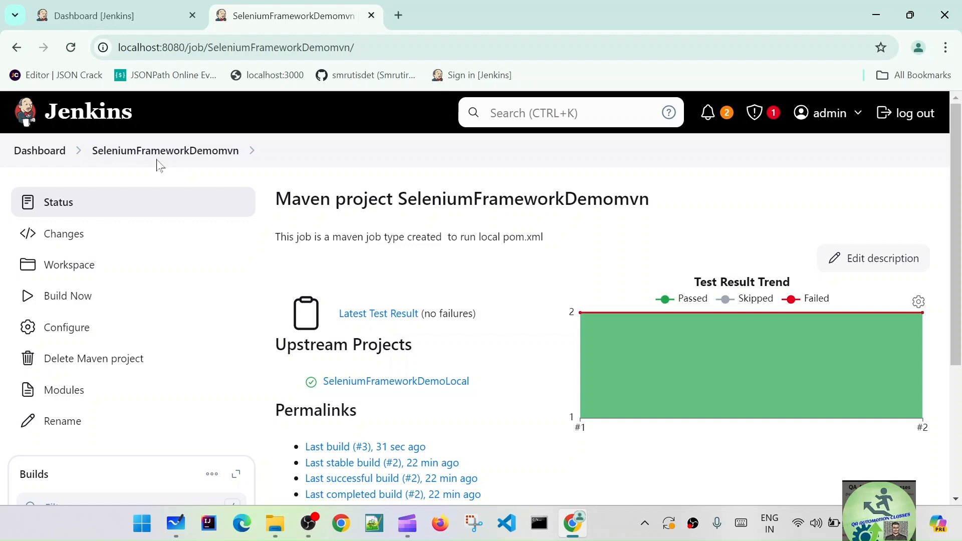
pyautogui.click(50, 152)
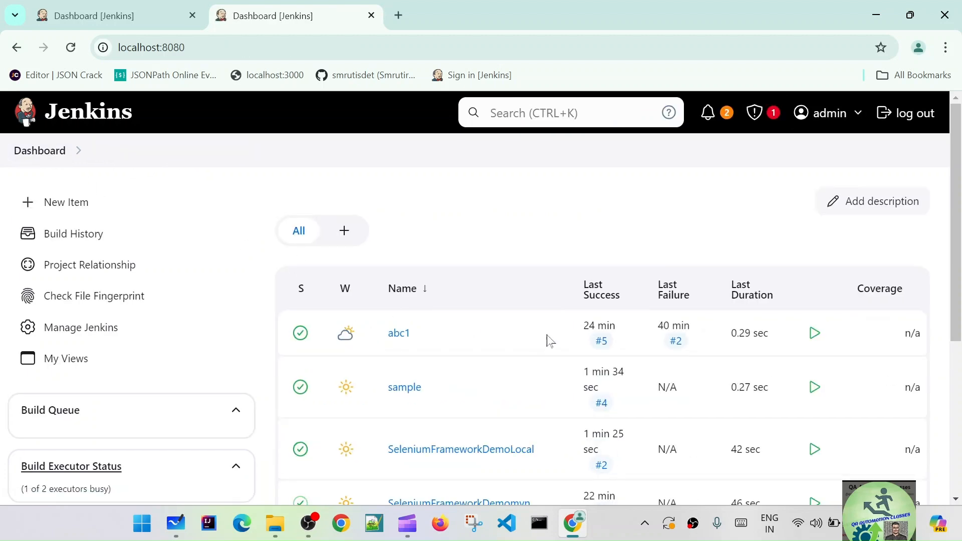
pyautogui.scroll(-1, 486, 379)
pyautogui.scroll(-2, 485, 380)
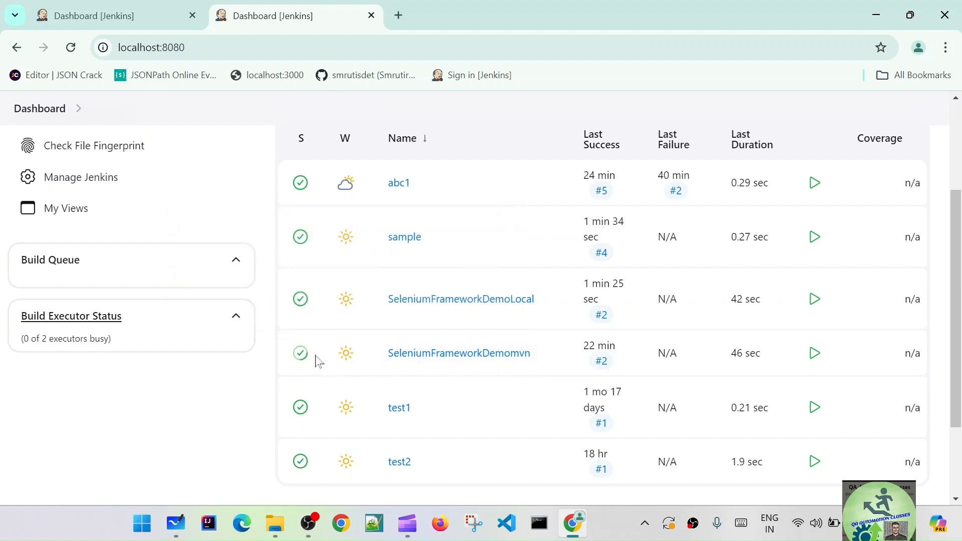
# - Open the SeleniumFrameworkDemomvn job and check the result and run time of build #3
pyautogui.moveTo(351, 359)
pyautogui.click(426, 355)
pyautogui.scroll(-3, 232, 382)
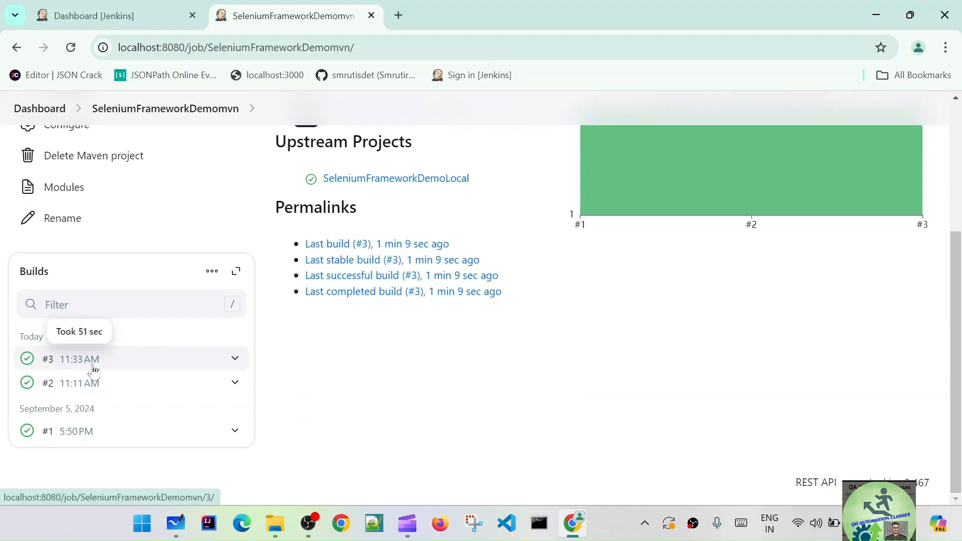
pyautogui.scroll(4, 423, 370)
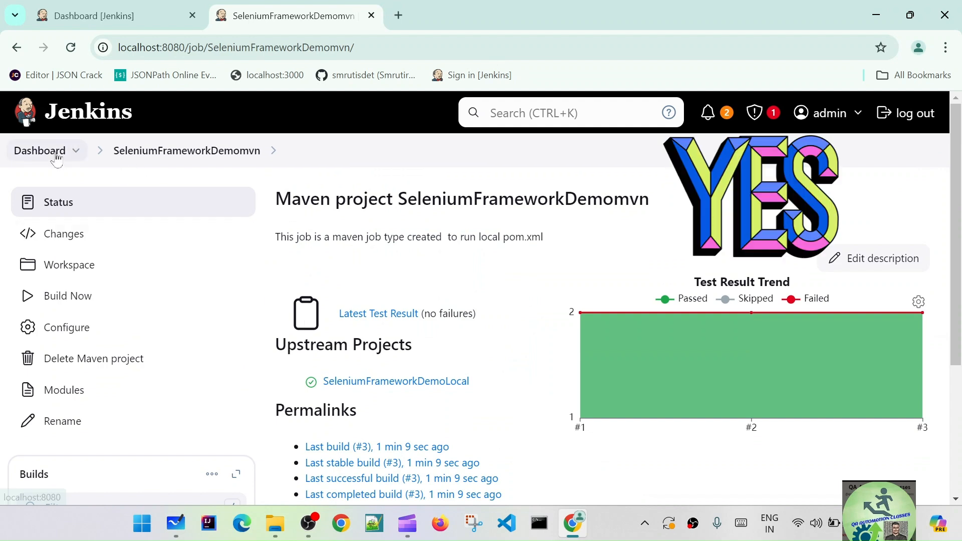
# - Return to the dashboard and review the final status of the three chained jobs in the job list
pyautogui.click(40, 151)
pyautogui.scroll(-3, 461, 340)
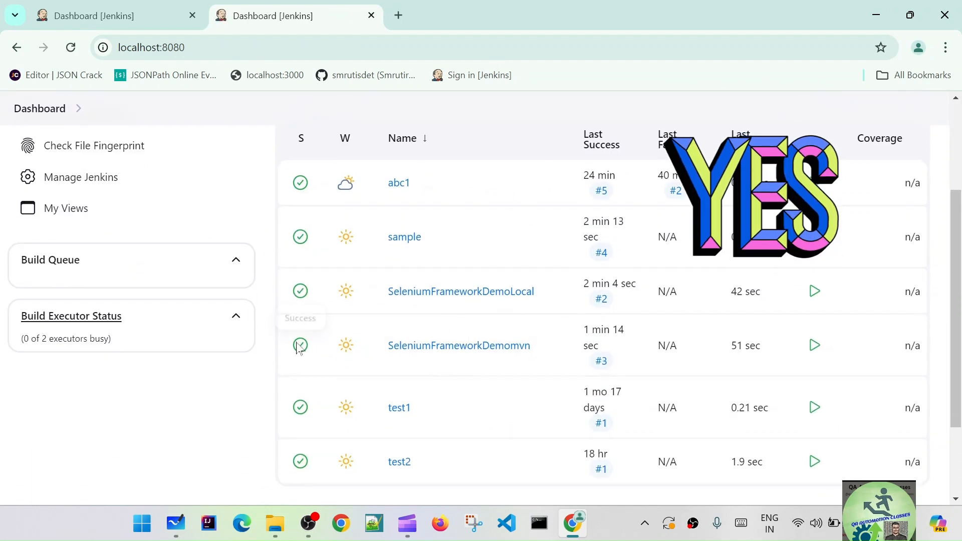
pyautogui.scroll(3, 440, 361)
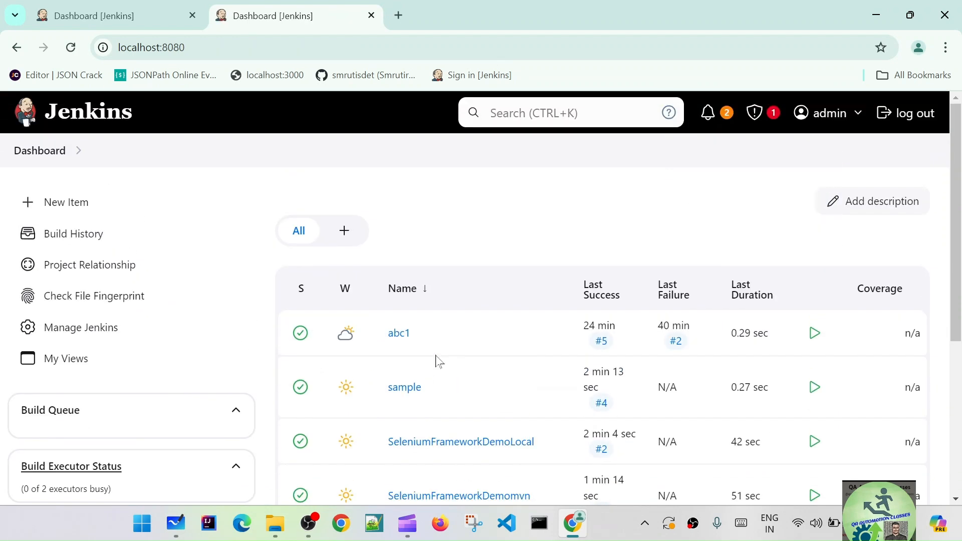